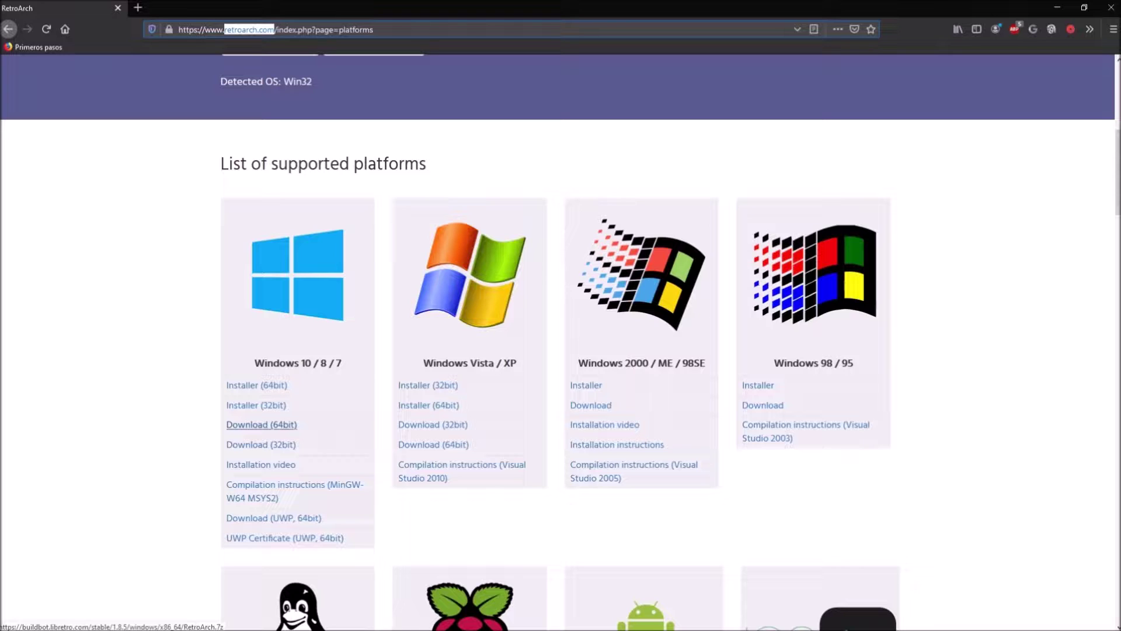
Step: Start the 64-bit archive download of RetroArch for Windows 10 / 8 / 7, saving the file, and close the browser
{"action": "mouse_move", "coordinate": [257, 426]}
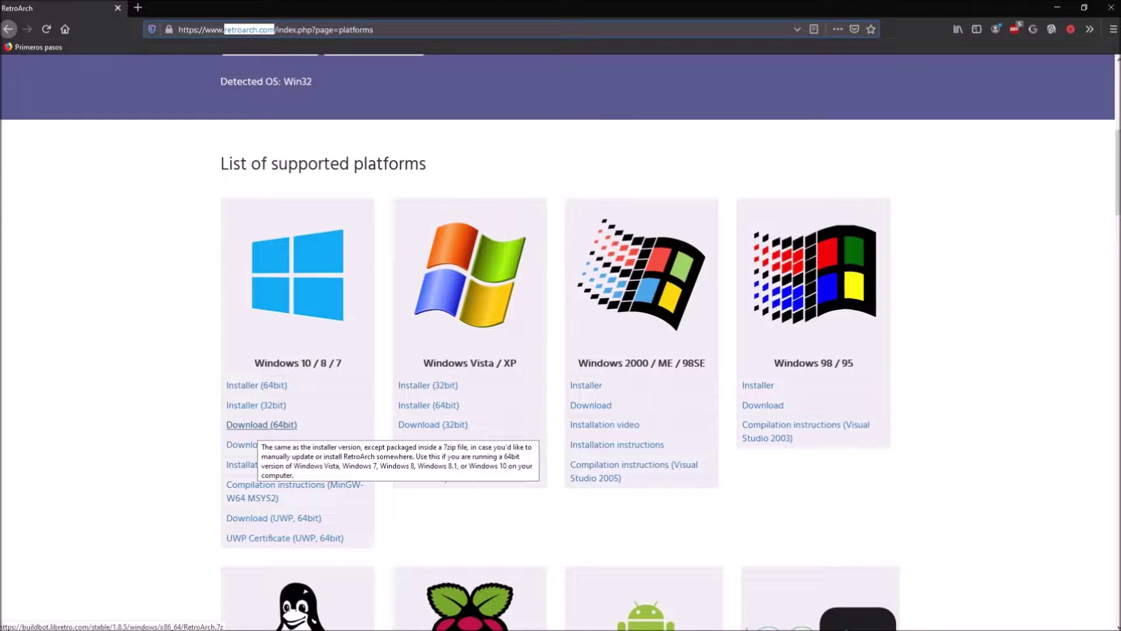
{"action": "left_click", "coordinate": [257, 424]}
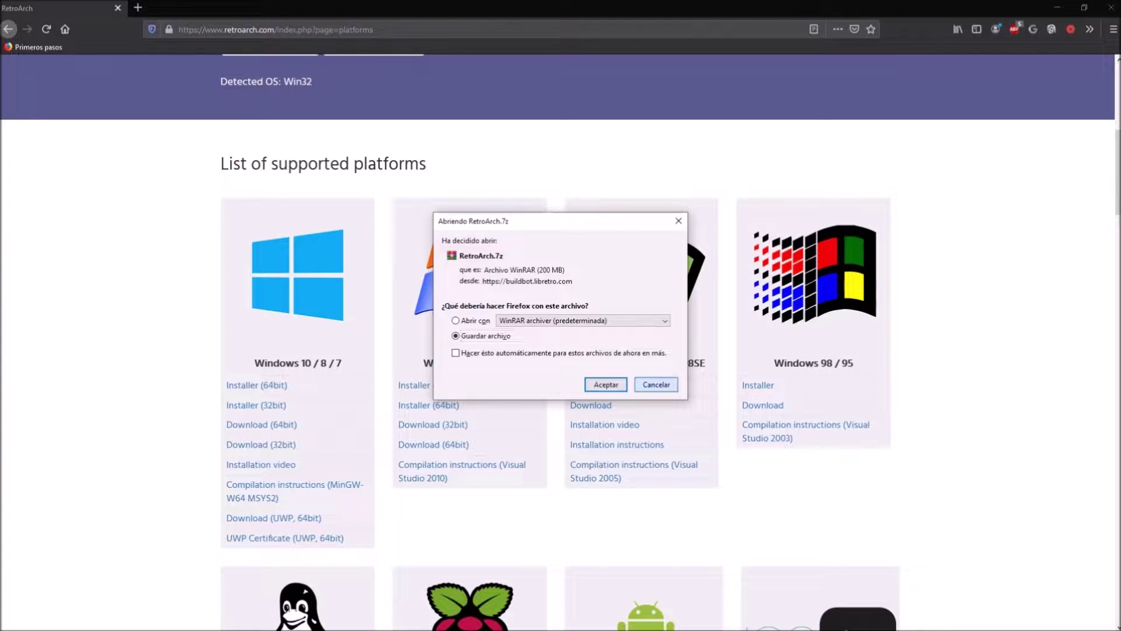
{"action": "left_click", "coordinate": [605, 384]}
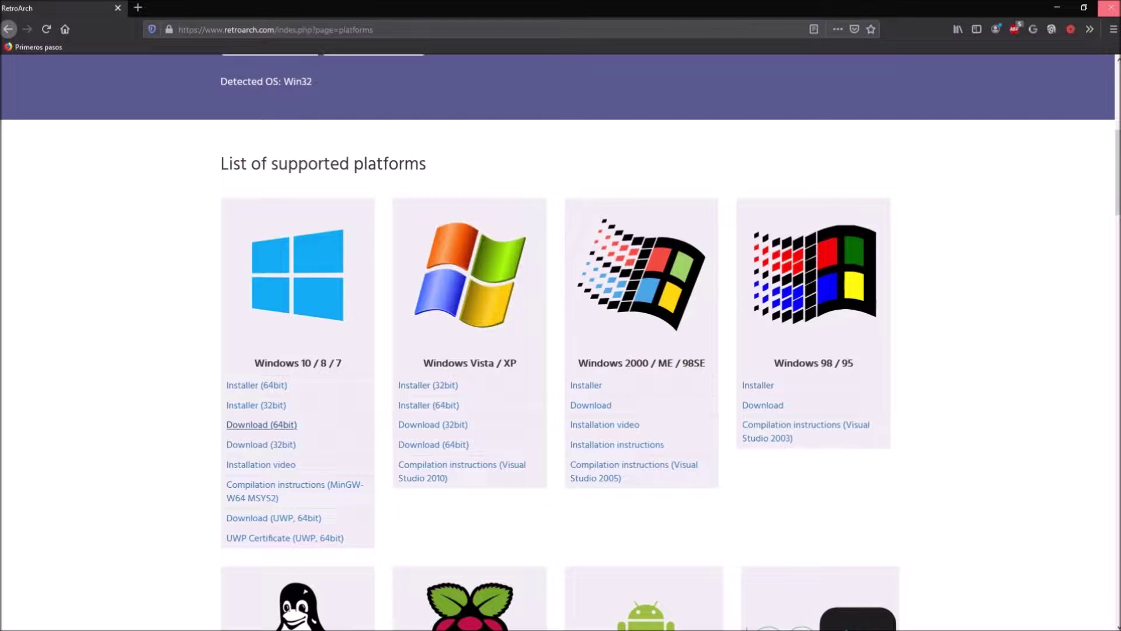
{"action": "left_click", "coordinate": [1110, 7]}
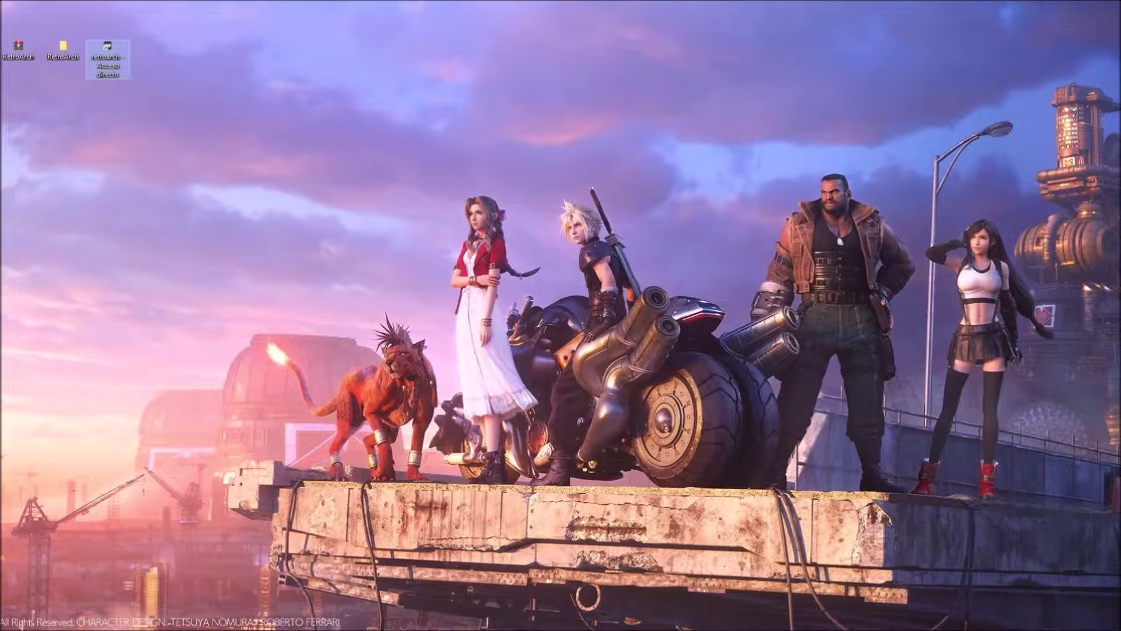
Step: Extract the RetroArch archive on the desktop into its own RetroArch folder
{"action": "left_click", "coordinate": [18, 50]}
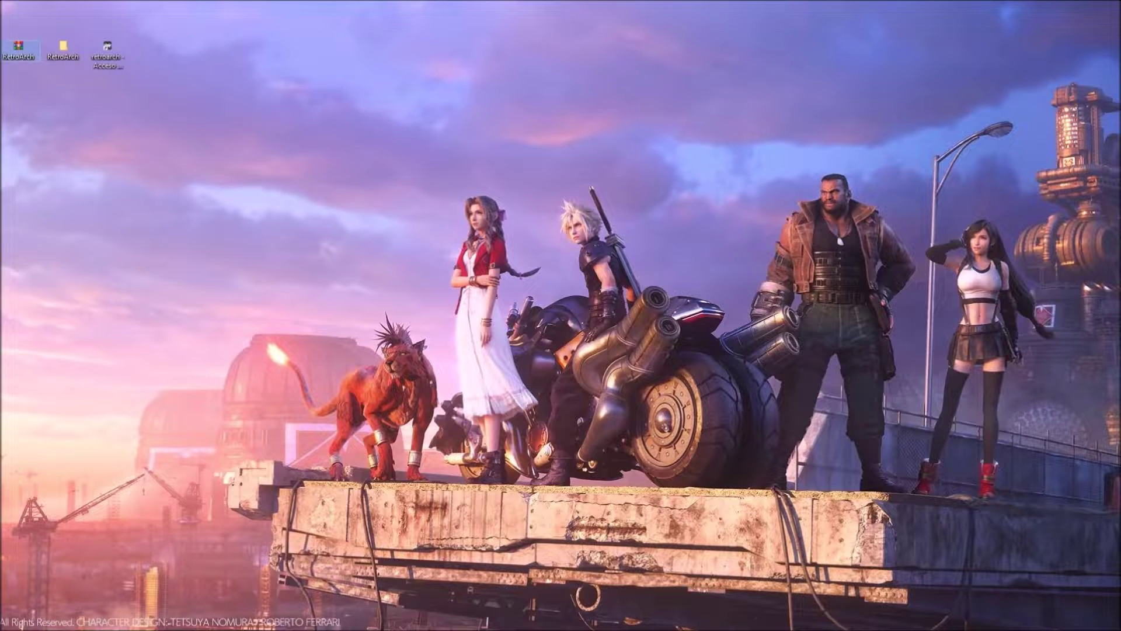
{"action": "right_click", "coordinate": [18, 52]}
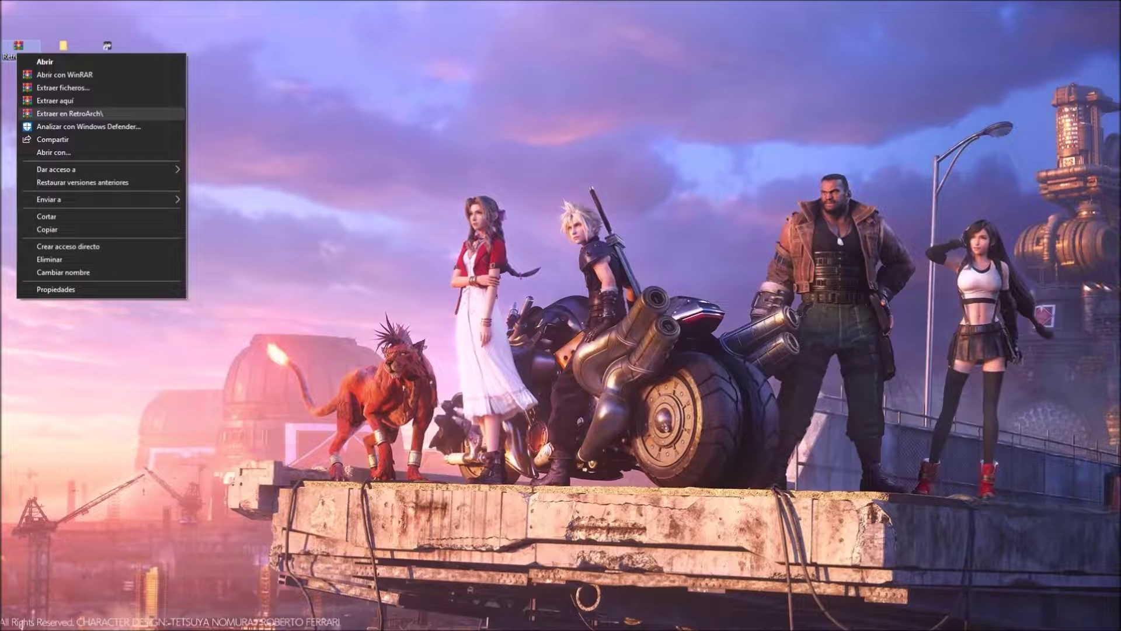
{"action": "left_click", "coordinate": [70, 113]}
Step: Open the extracted RetroArch folder, find the retroarch application file and bring up its available actions
{"action": "double_click", "coordinate": [63, 50]}
{"action": "scroll", "coordinate": [280, 381], "scroll_direction": "down", "scroll_amount": 20}
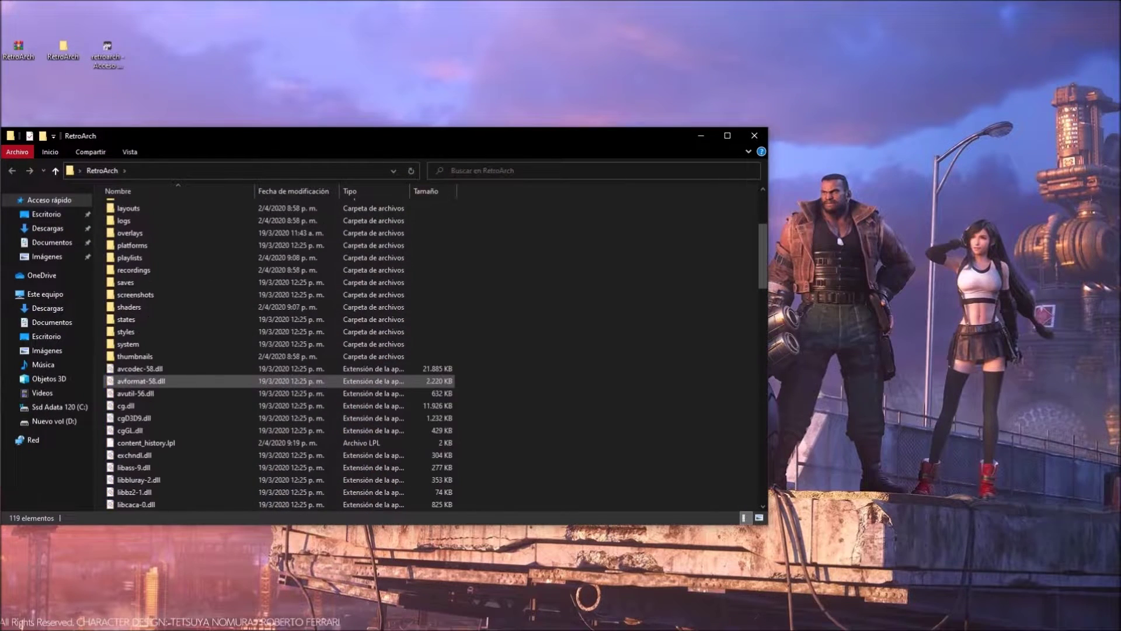
{"action": "scroll", "coordinate": [281, 403], "scroll_direction": "down", "scroll_amount": 10}
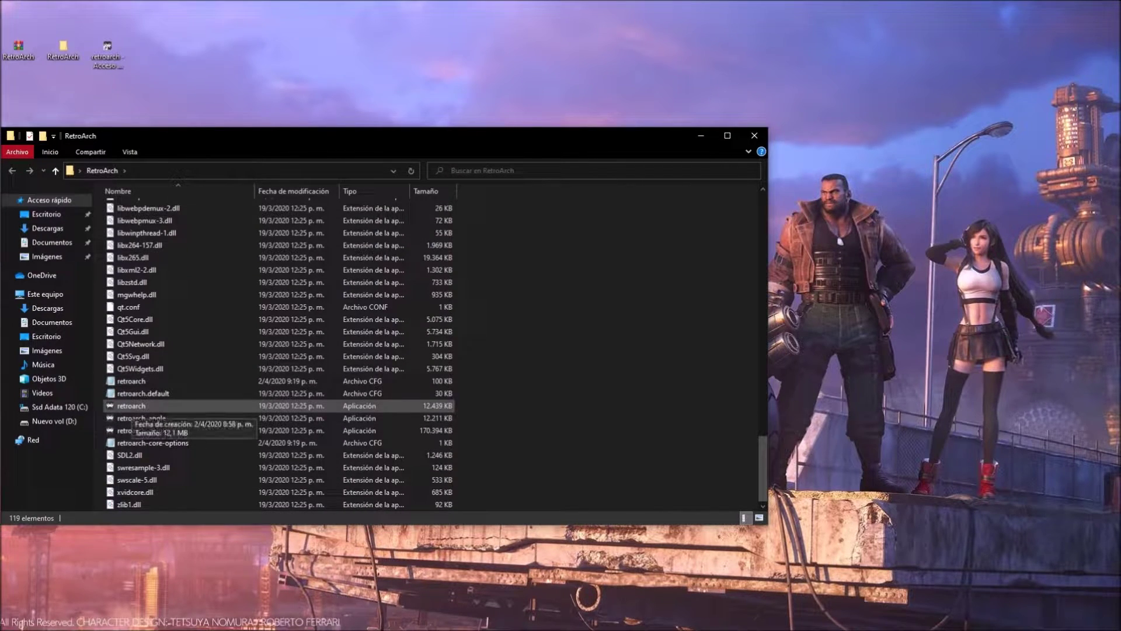
{"action": "left_click", "coordinate": [131, 406]}
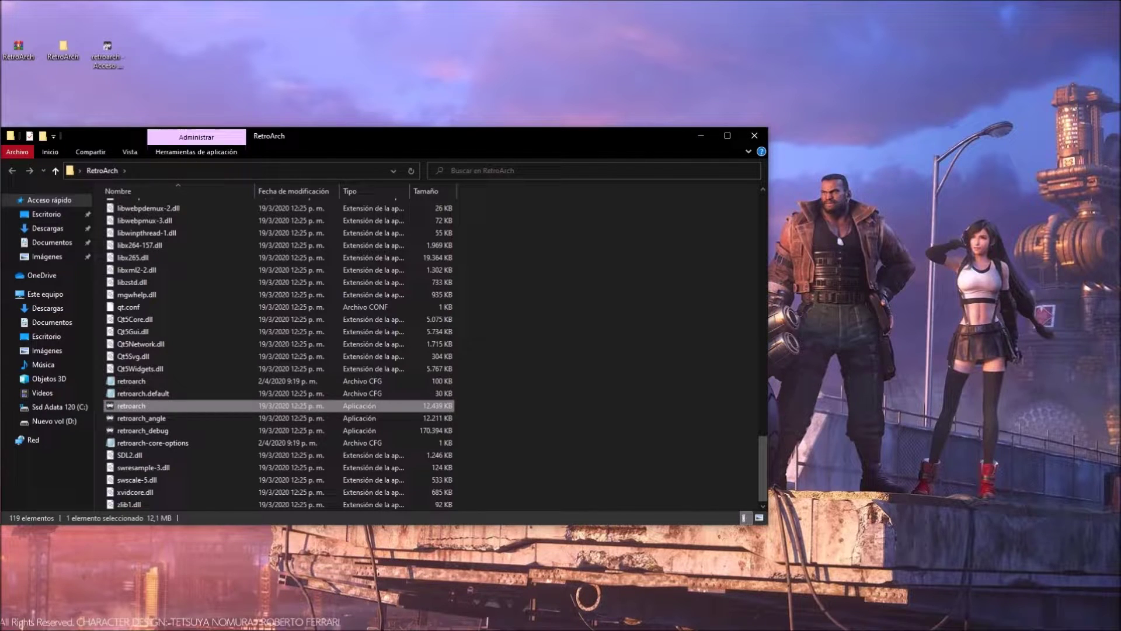
{"action": "right_click", "coordinate": [132, 407]}
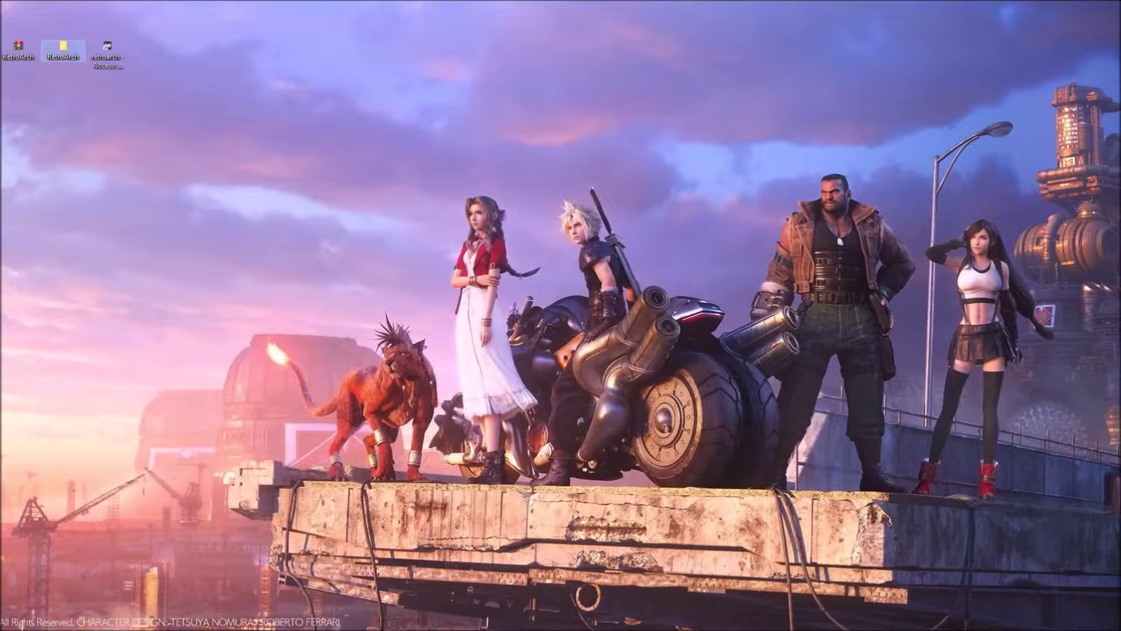
Step: Delete the RetroArch archive from the desktop
{"action": "right_click", "coordinate": [19, 54]}
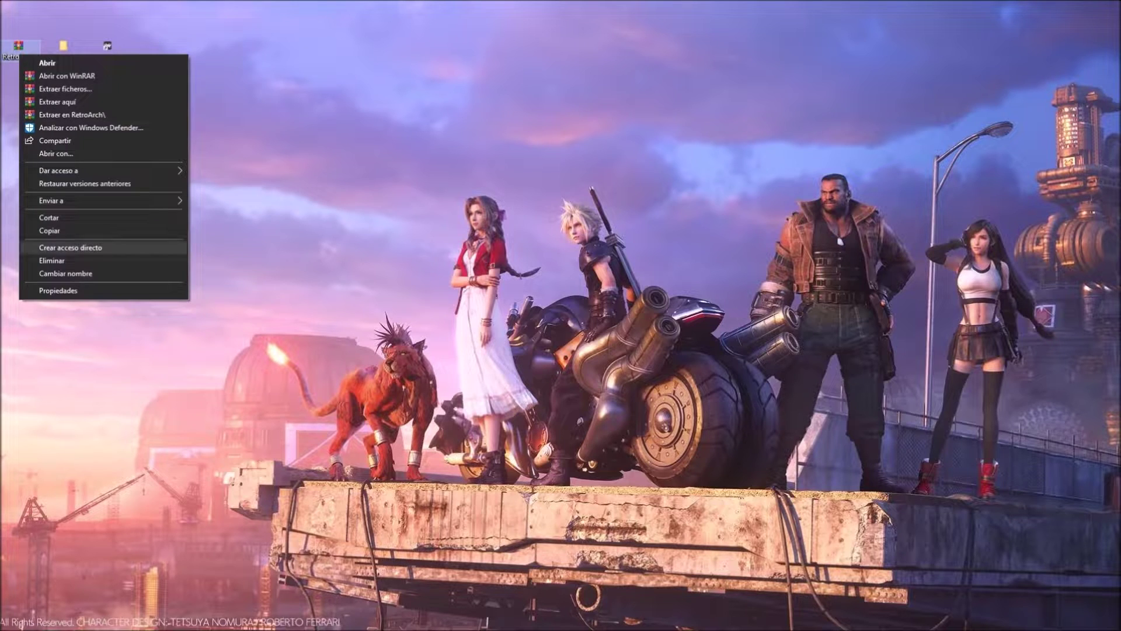
{"action": "left_click", "coordinate": [181, 260]}
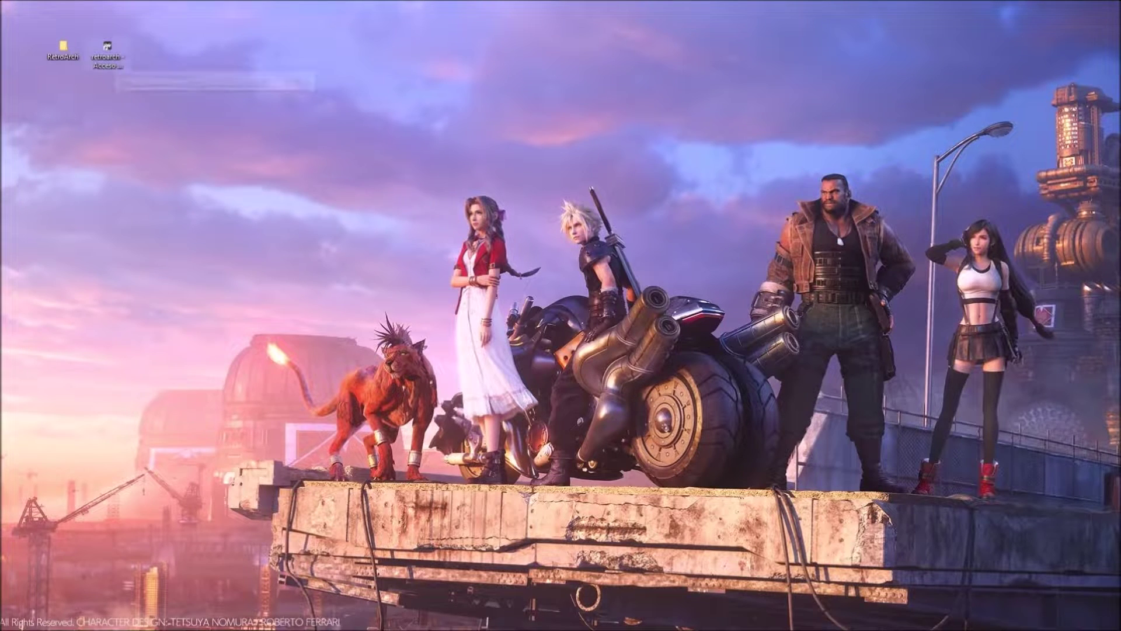
Step: Launch RetroArch from its desktop shortcut and maximize its window
{"action": "double_click", "coordinate": [108, 50]}
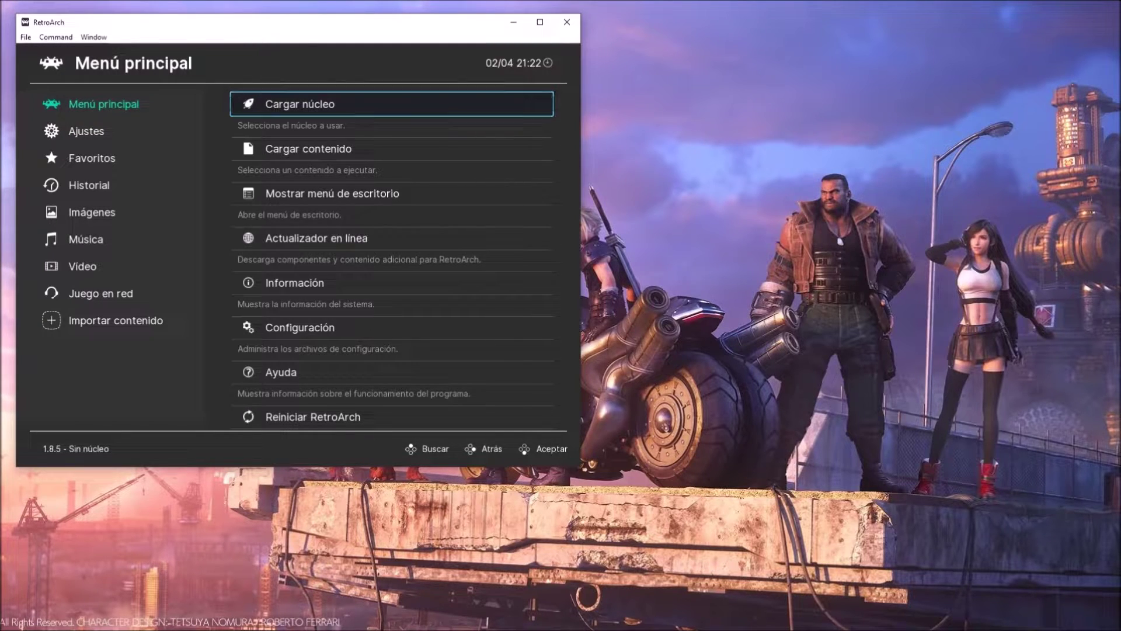
{"action": "left_click", "coordinate": [540, 22]}
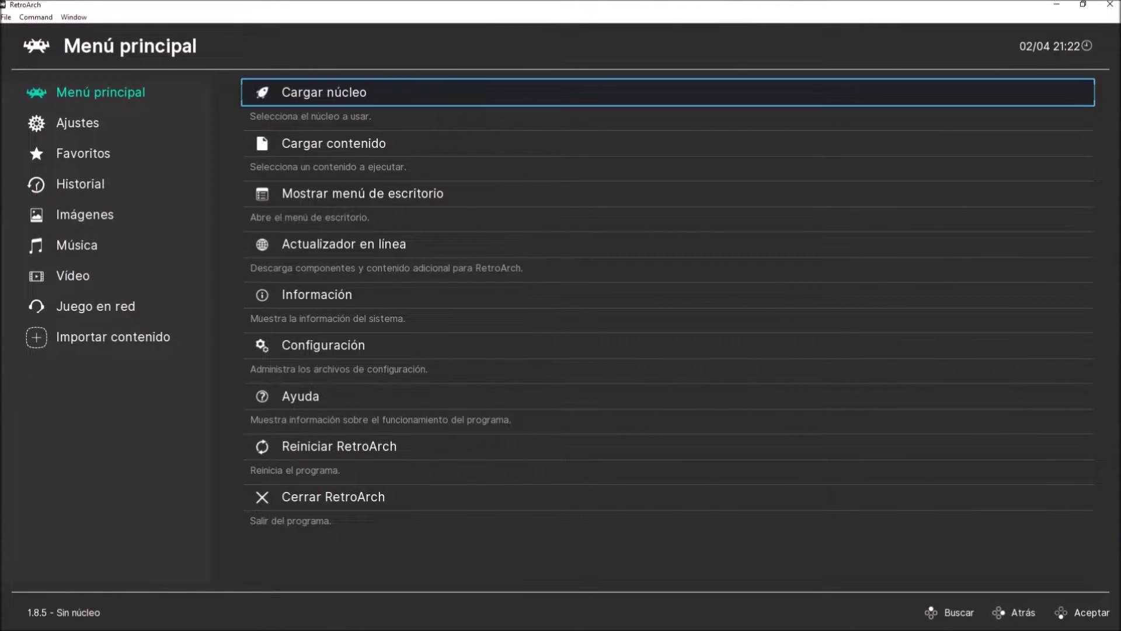
Step: Look through the main menu and Ajustes, including the Vídeo settings, and return to the main menu
{"action": "left_click", "coordinate": [101, 92]}
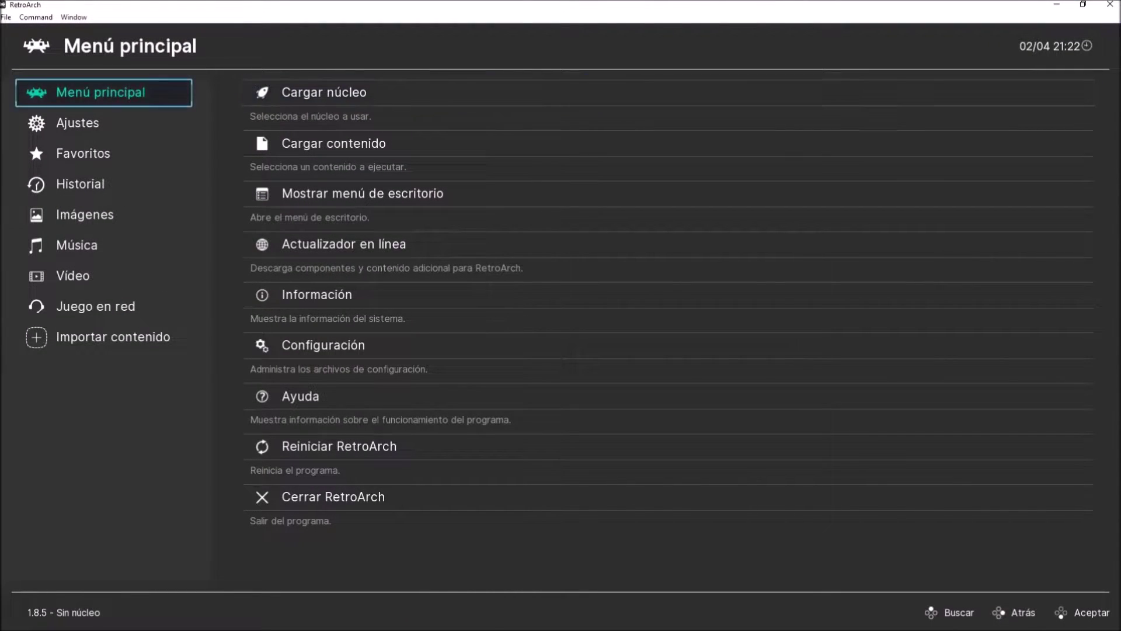
{"action": "left_click", "coordinate": [78, 123]}
{"action": "left_click", "coordinate": [101, 93]}
{"action": "left_click", "coordinate": [78, 123]}
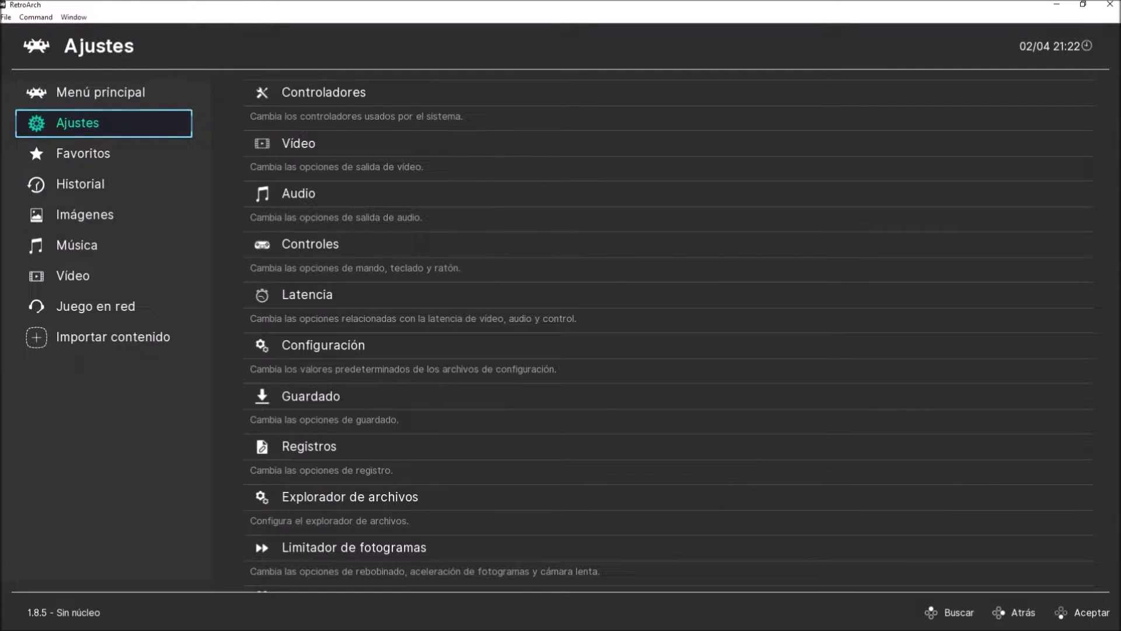
{"action": "key", "text": "Right"}
{"action": "key", "text": "Down"}
{"action": "key", "text": "Return"}
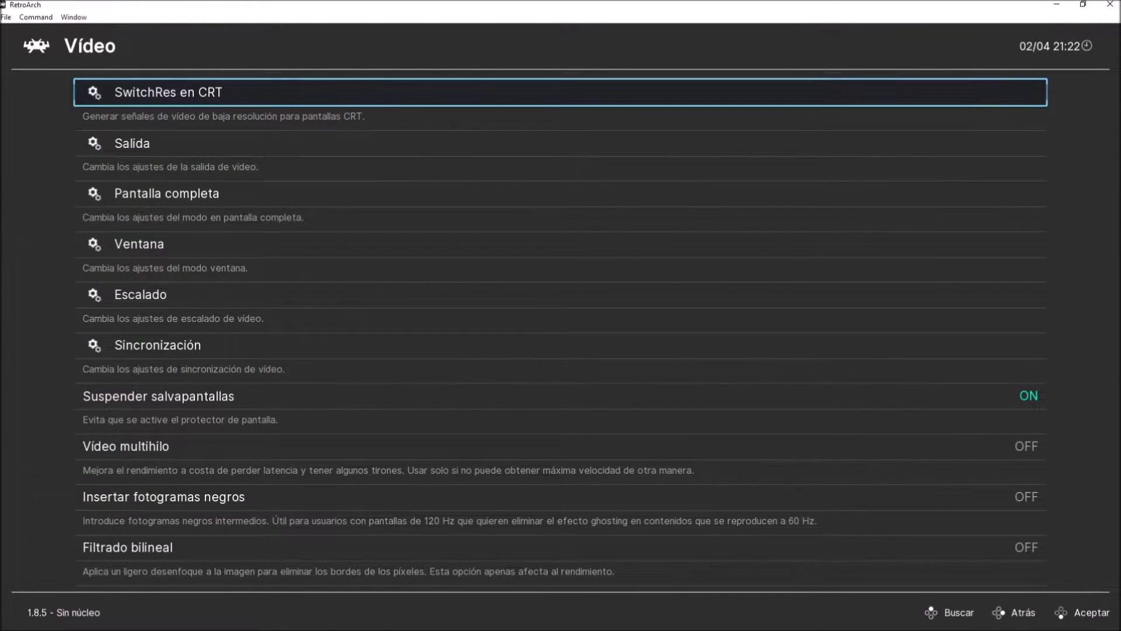
{"action": "key", "text": "BackSpace"}
{"action": "key", "text": "Left"}
{"action": "key", "text": "Up"}
{"action": "key", "text": "Right"}
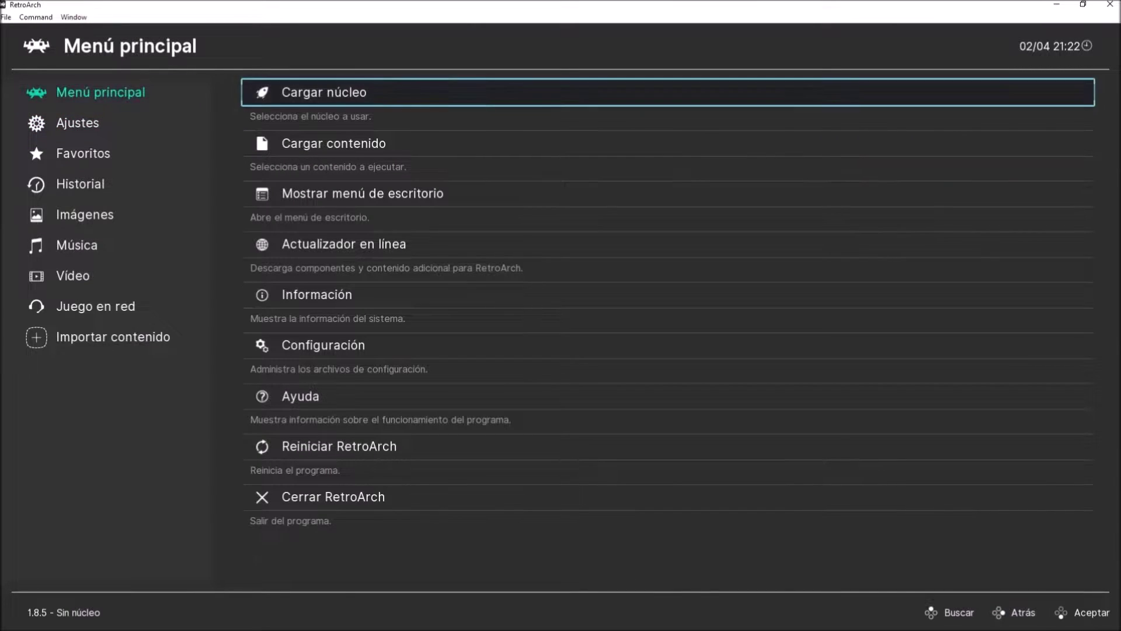
Step: Review the Pantalla completa options in the Vídeo settings and back out to the Ajustes list
{"action": "key", "text": "Left"}
{"action": "key", "text": "Down"}
{"action": "key", "text": "Right"}
{"action": "key", "text": "Down"}
{"action": "key", "text": "Return"}
{"action": "key", "text": "Down"}
{"action": "key", "text": "Down"}
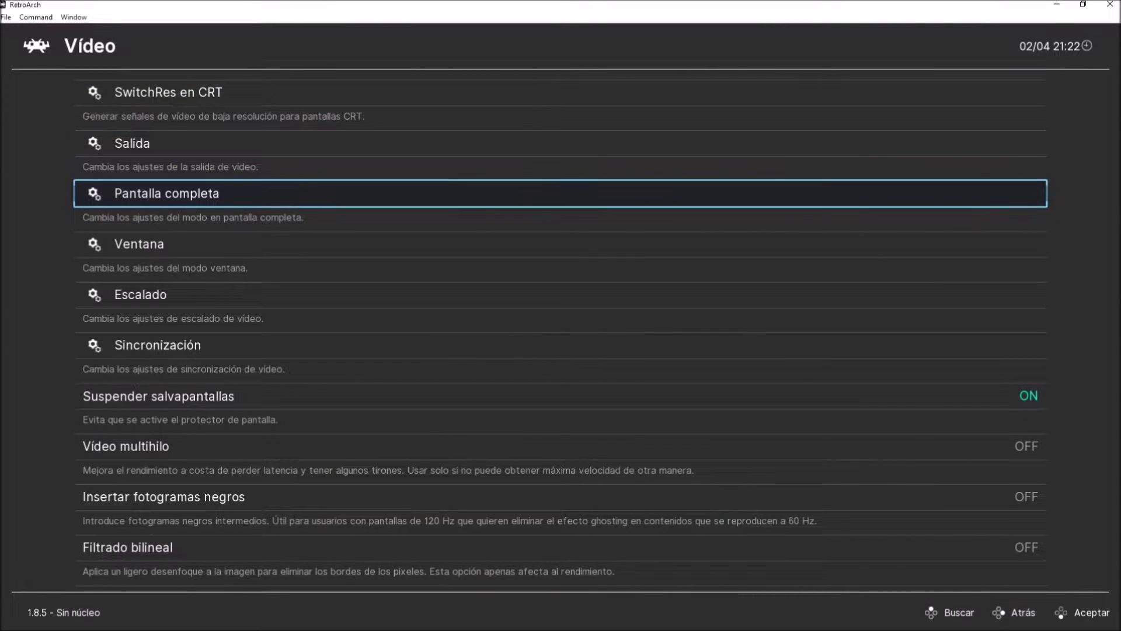
{"action": "key", "text": "Return"}
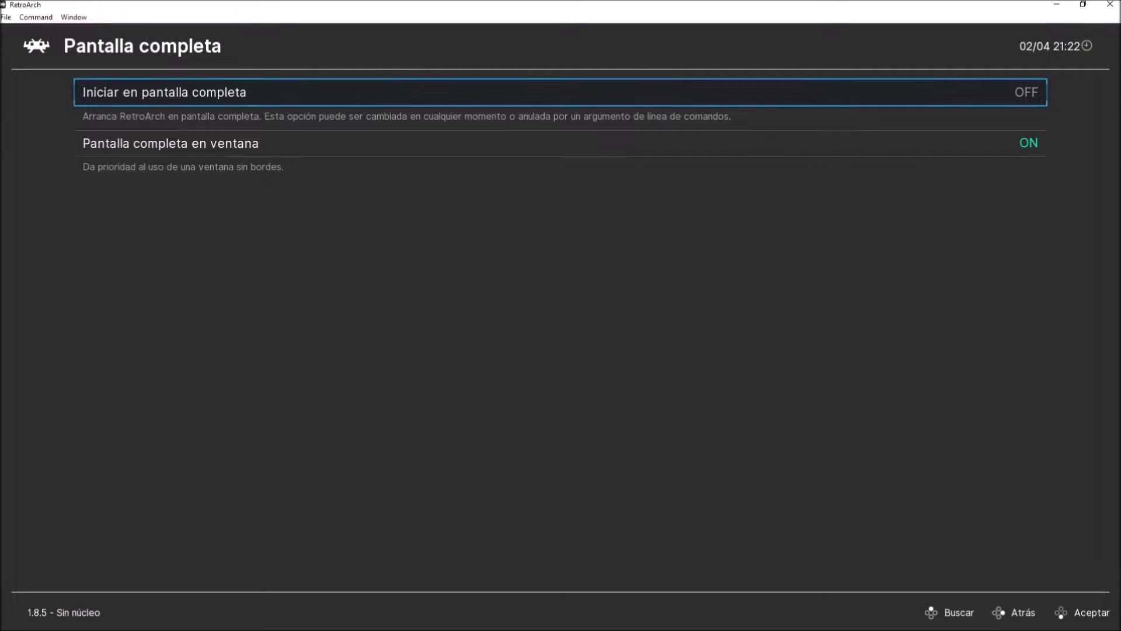
{"action": "key", "text": "BackSpace"}
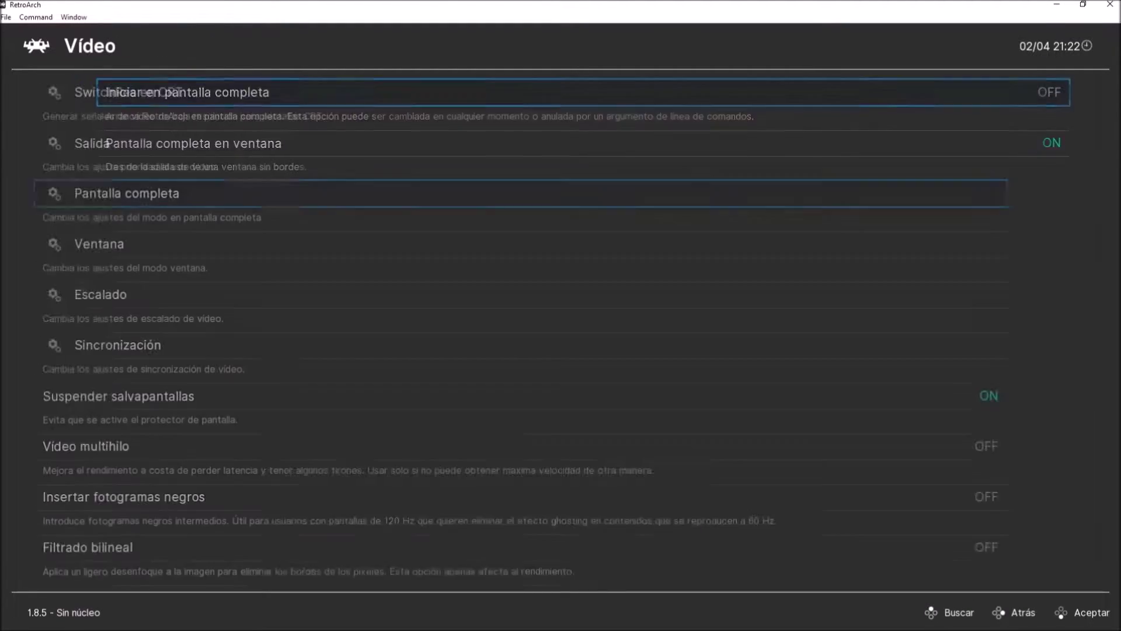
{"action": "key", "text": "BackSpace"}
{"action": "key", "text": "BackSpace"}
Step: Load the Nintendo - NES / Famicom (FCEUmm) core from the main menu
{"action": "left_click", "coordinate": [101, 93]}
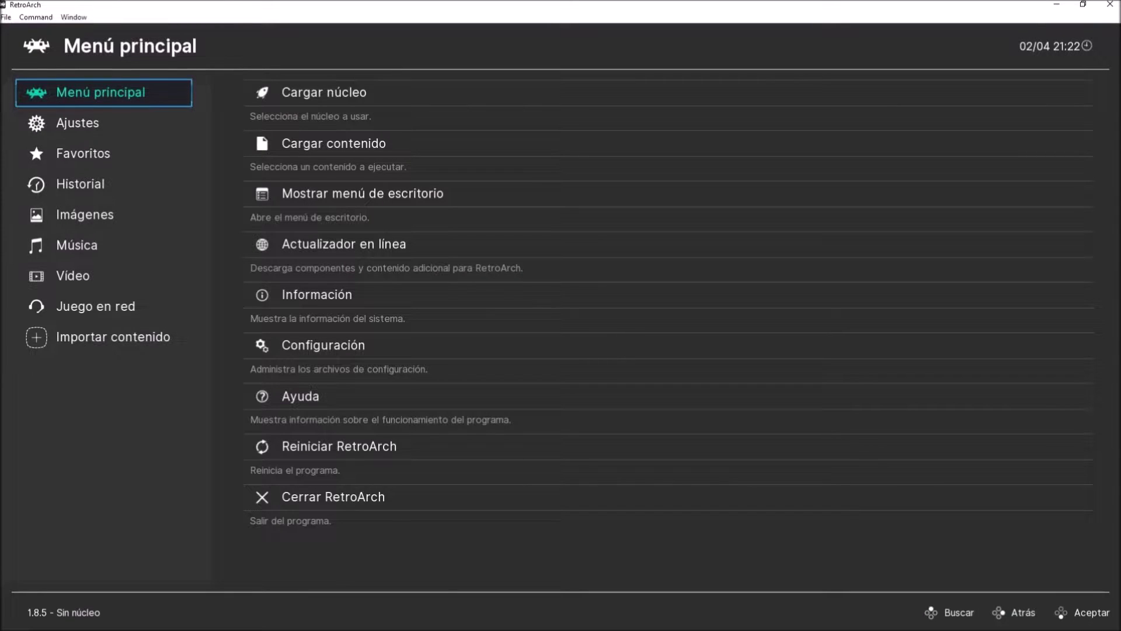
{"action": "left_click", "coordinate": [324, 92]}
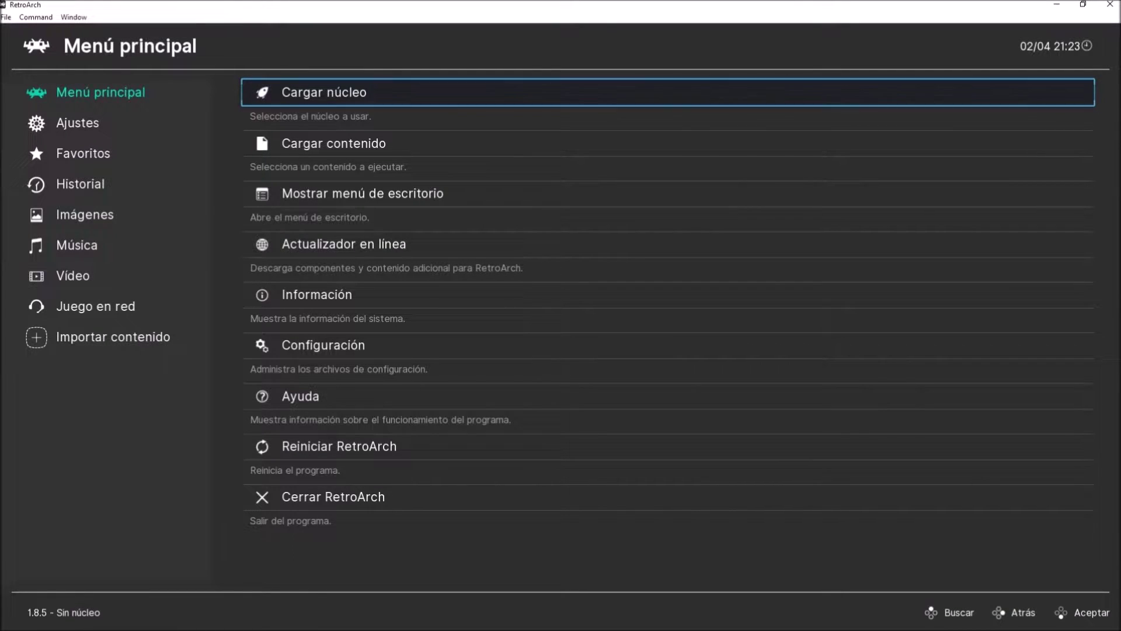
{"action": "key", "text": "Return"}
{"action": "key", "text": "Return"}
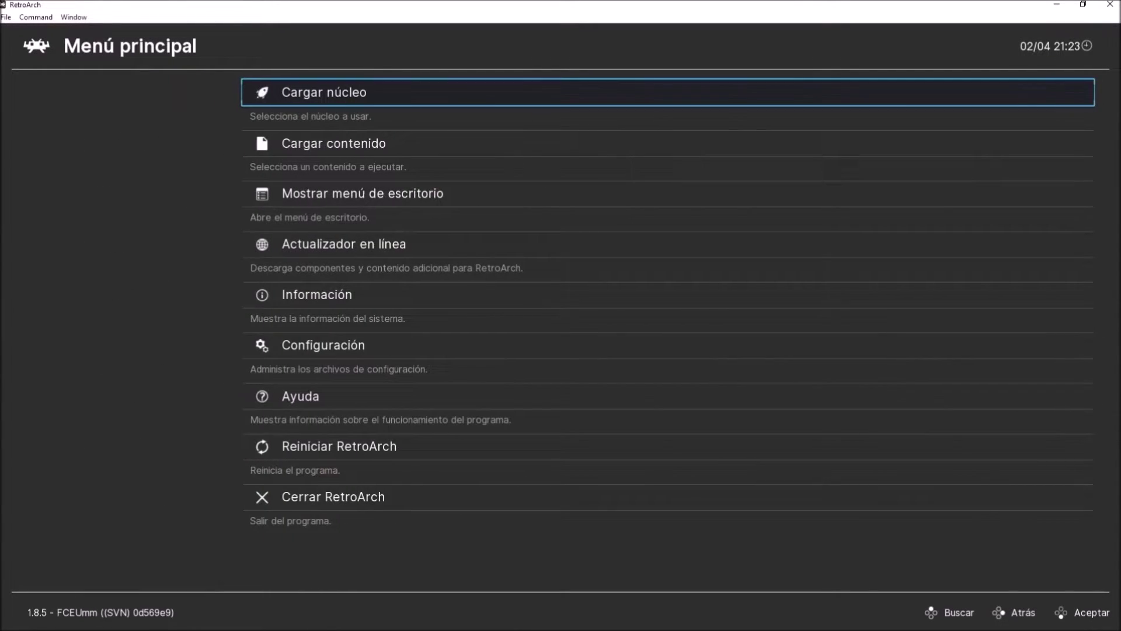
Step: Open the online list of downloadable cores from the core loading screen
{"action": "key", "text": "Return"}
{"action": "key", "text": "Down"}
{"action": "key", "text": "Up"}
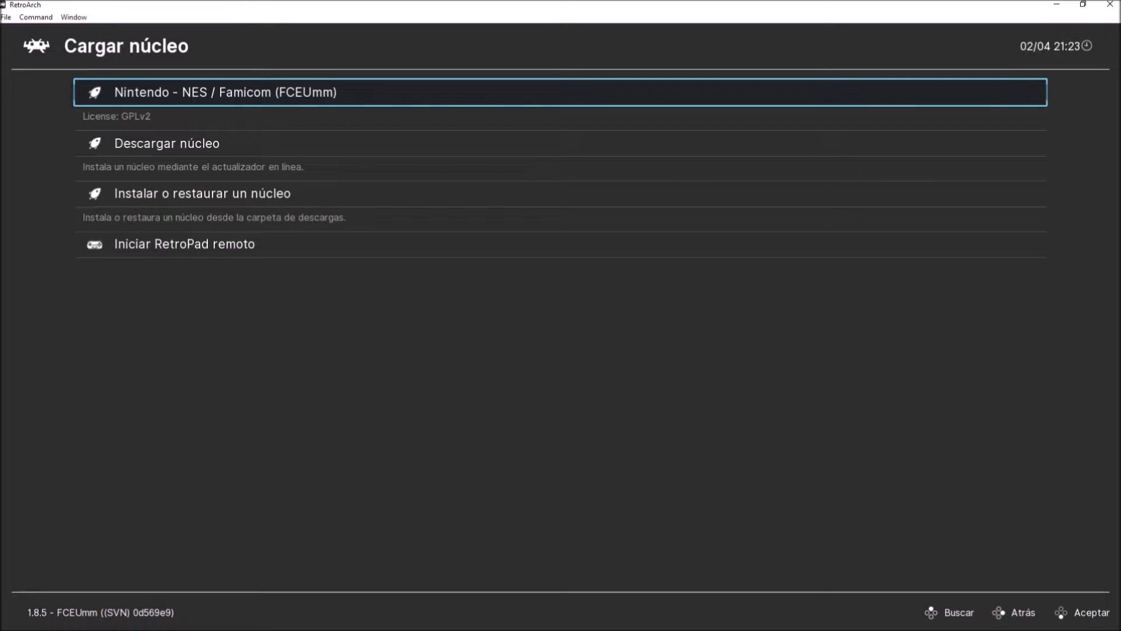
{"action": "key", "text": "Down"}
{"action": "key", "text": "Up"}
{"action": "key", "text": "Down"}
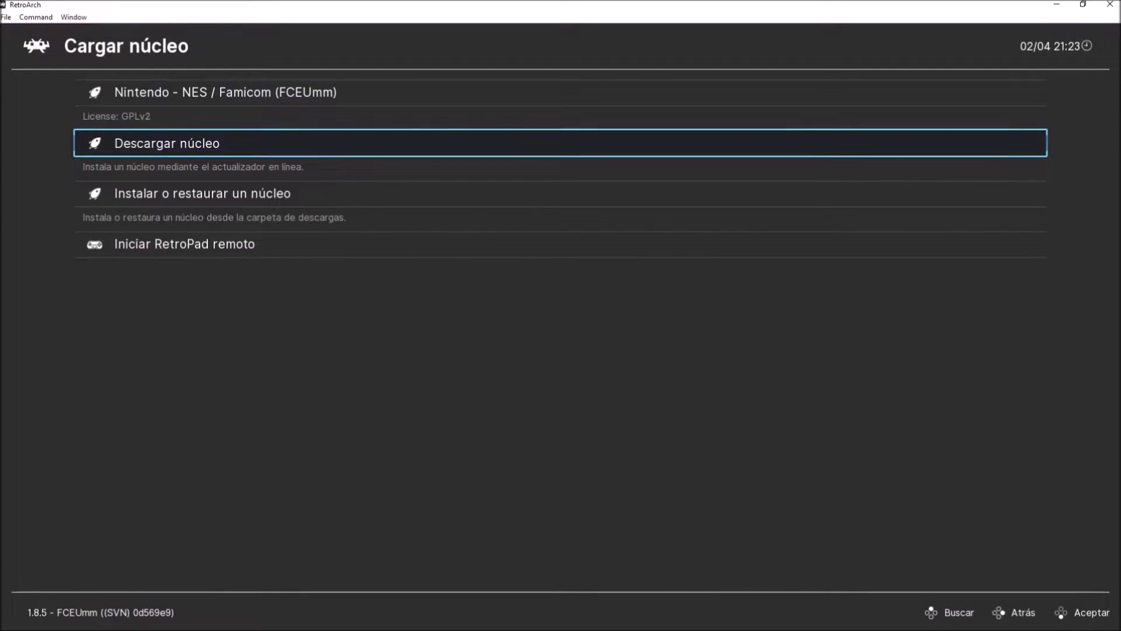
{"action": "key", "text": "Return"}
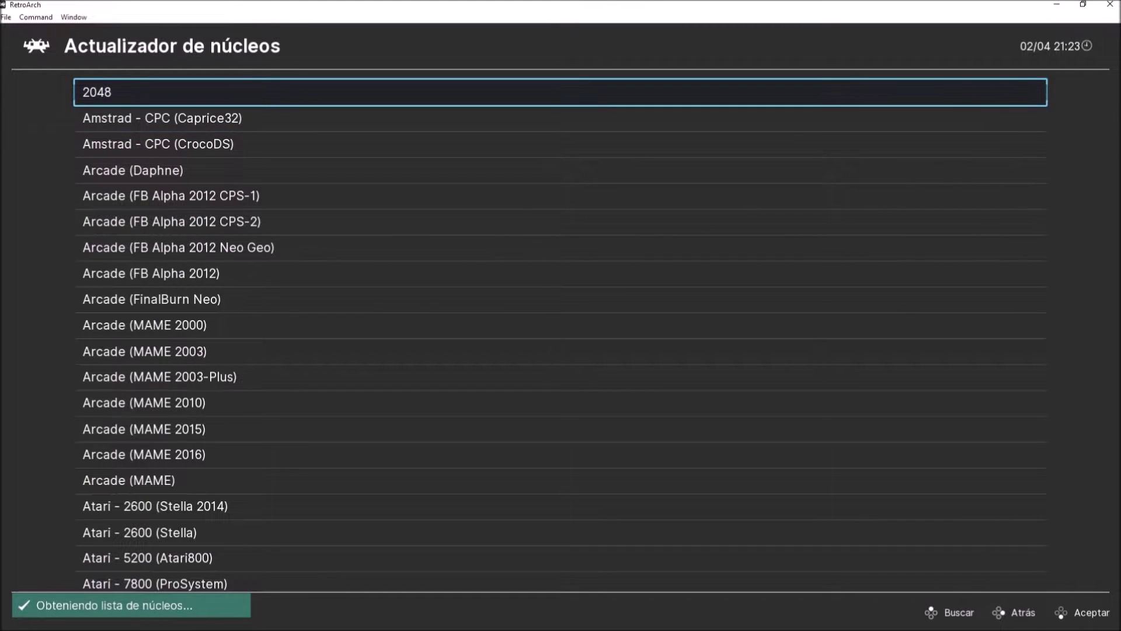
Step: Look through the first part of the downloadable core list, covering the Arcade, Atari, Commodore, Doom and DOS cores
{"action": "key", "text": "Down"}
{"action": "key", "text": "Down"}
{"action": "key", "text": "Down"}
{"action": "key", "text": "Down"}
{"action": "key", "text": "Down"}
{"action": "key", "text": "Down"}
{"action": "key", "text": "Down"}
{"action": "key", "text": "Down"}
{"action": "key", "text": "Down"}
{"action": "key", "text": "Down"}
{"action": "key", "text": "Down"}
{"action": "key", "text": "Down"}
{"action": "key", "text": "Down"}
{"action": "key", "text": "Down"}
{"action": "key", "text": "Down"}
{"action": "key", "text": "Down"}
{"action": "key", "text": "Down"}
{"action": "key", "text": "Down"}
{"action": "key", "text": "Down"}
{"action": "key", "text": "Down"}
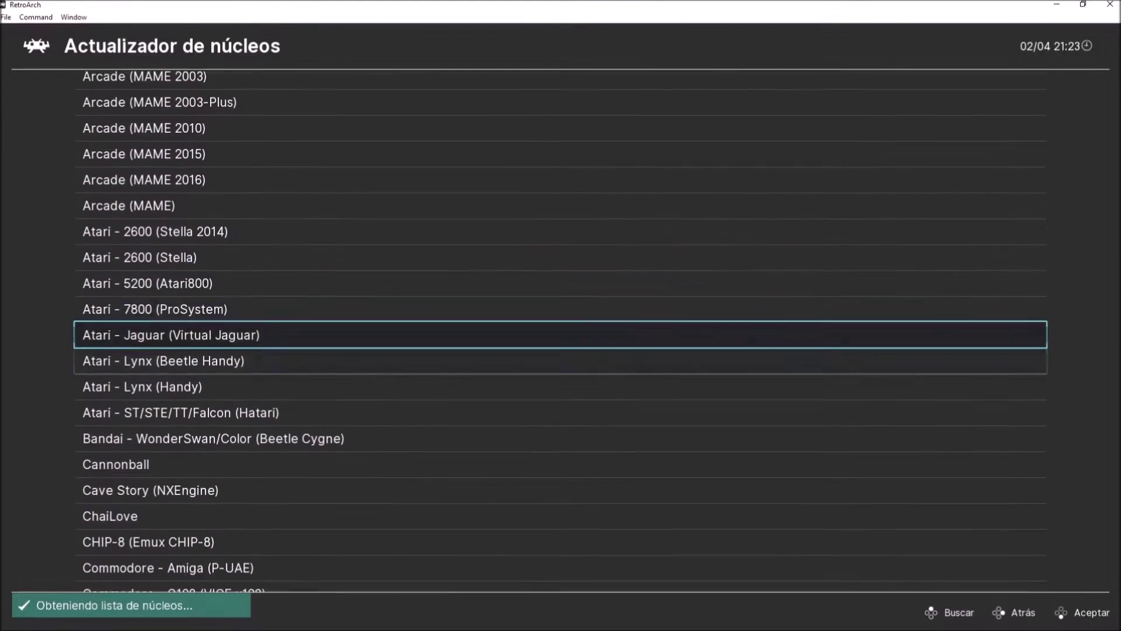
{"action": "key", "text": "Down"}
{"action": "key", "text": "Down"}
{"action": "key", "text": "Down"}
{"action": "key", "text": "Down"}
{"action": "key", "text": "Down"}
{"action": "key", "text": "Down"}
{"action": "key", "text": "Down"}
{"action": "key", "text": "Down"}
{"action": "key", "text": "Down"}
{"action": "key", "text": "Down"}
{"action": "key", "text": "Down"}
{"action": "key", "text": "Down"}
{"action": "key", "text": "Down"}
{"action": "key", "text": "Down"}
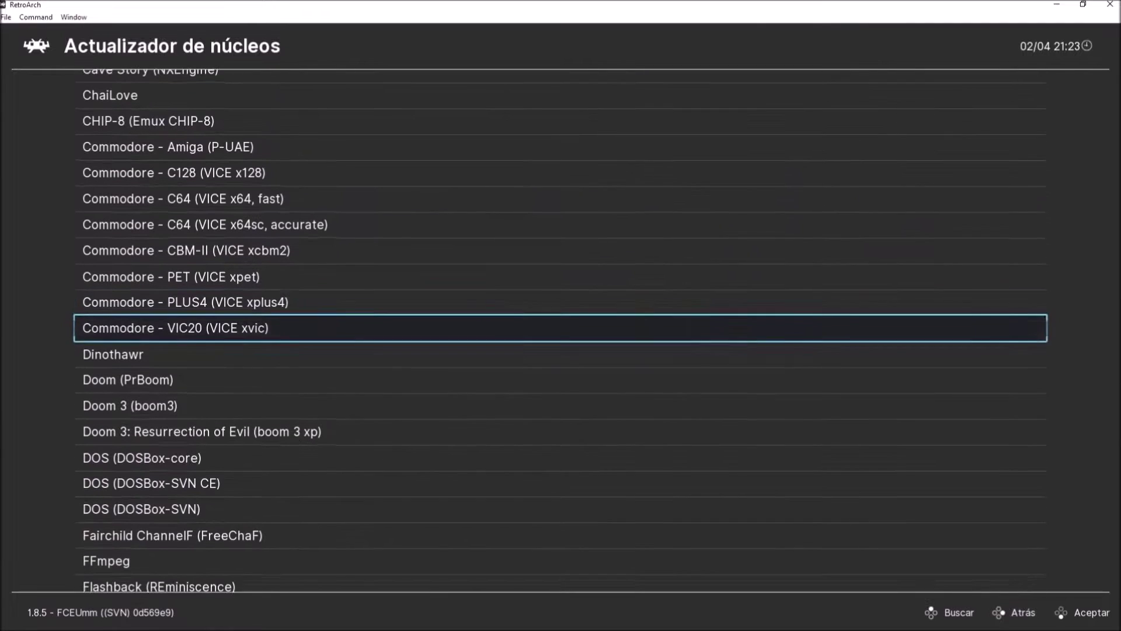
{"action": "key", "text": "Down"}
{"action": "key", "text": "Down"}
{"action": "key", "text": "Down"}
{"action": "key", "text": "Down"}
{"action": "key", "text": "Down"}
{"action": "key", "text": "Down"}
{"action": "key", "text": "Down"}
{"action": "key", "text": "Down"}
{"action": "key", "text": "Up"}
{"action": "key", "text": "Up"}
{"action": "key", "text": "Up"}
{"action": "key", "text": "Up"}
{"action": "key", "text": "Up"}
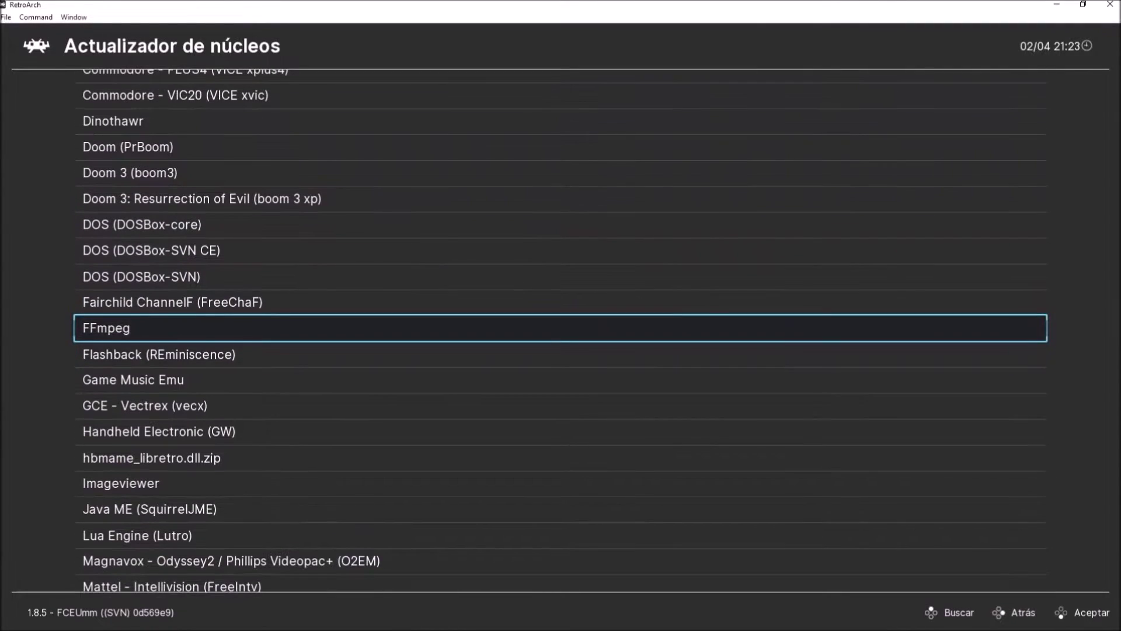
{"action": "key", "text": "Up"}
{"action": "key", "text": "Up"}
{"action": "key", "text": "Down"}
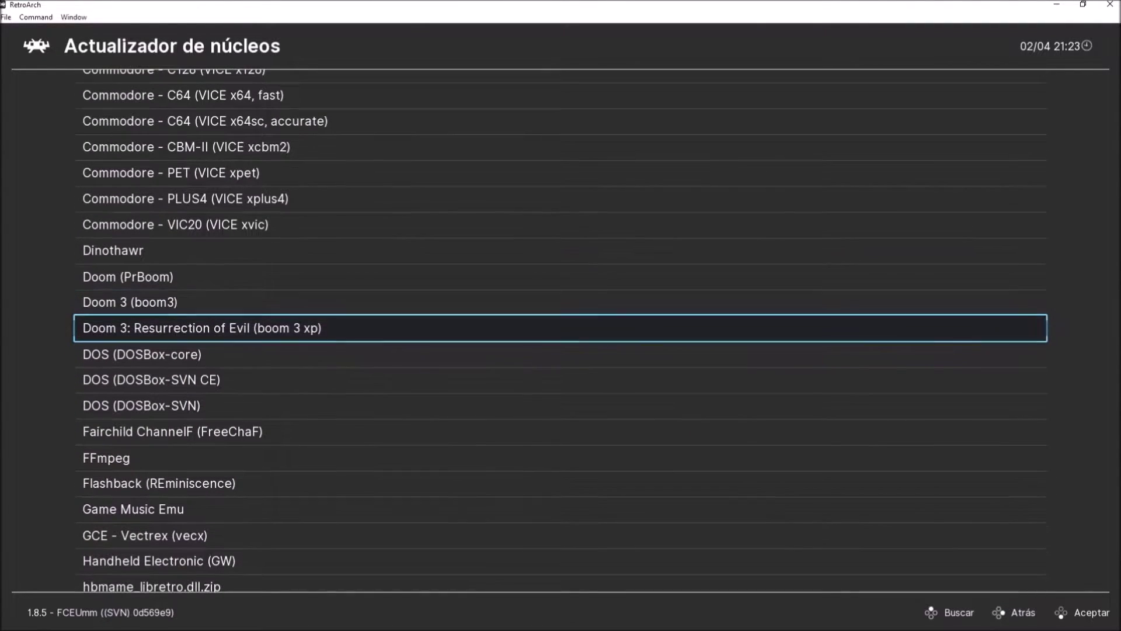
Step: Look through the remaining downloadable cores up to the Nintendo entries, including 3DS, DS, Game Boy and NES
{"action": "key", "text": "Down"}
{"action": "key", "text": "Down"}
{"action": "key", "text": "Down"}
{"action": "key", "text": "Down"}
{"action": "key", "text": "Down"}
{"action": "key", "text": "Down"}
{"action": "key", "text": "Down"}
{"action": "key", "text": "Down"}
{"action": "key", "text": "Down"}
{"action": "key", "text": "Down"}
{"action": "key", "text": "Down"}
{"action": "key", "text": "Down"}
{"action": "key", "text": "Down"}
{"action": "key", "text": "Down"}
{"action": "key", "text": "Down"}
{"action": "key", "text": "Down"}
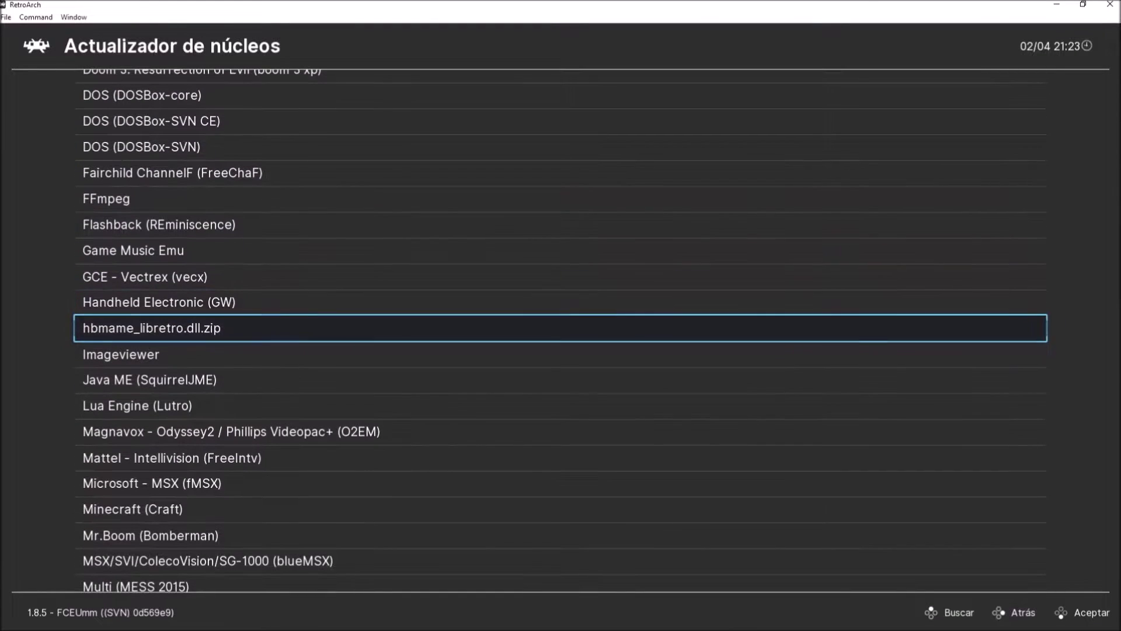
{"action": "key", "text": "Down"}
{"action": "key", "text": "Down"}
{"action": "key", "text": "Down"}
{"action": "key", "text": "Down"}
{"action": "key", "text": "Down"}
{"action": "key", "text": "Down"}
{"action": "key", "text": "Down"}
{"action": "key", "text": "Down"}
{"action": "key", "text": "Down"}
{"action": "key", "text": "Down"}
{"action": "key", "text": "Down"}
{"action": "key", "text": "Down"}
{"action": "key", "text": "Down"}
{"action": "key", "text": "Down"}
{"action": "key", "text": "Down"}
{"action": "key", "text": "Down"}
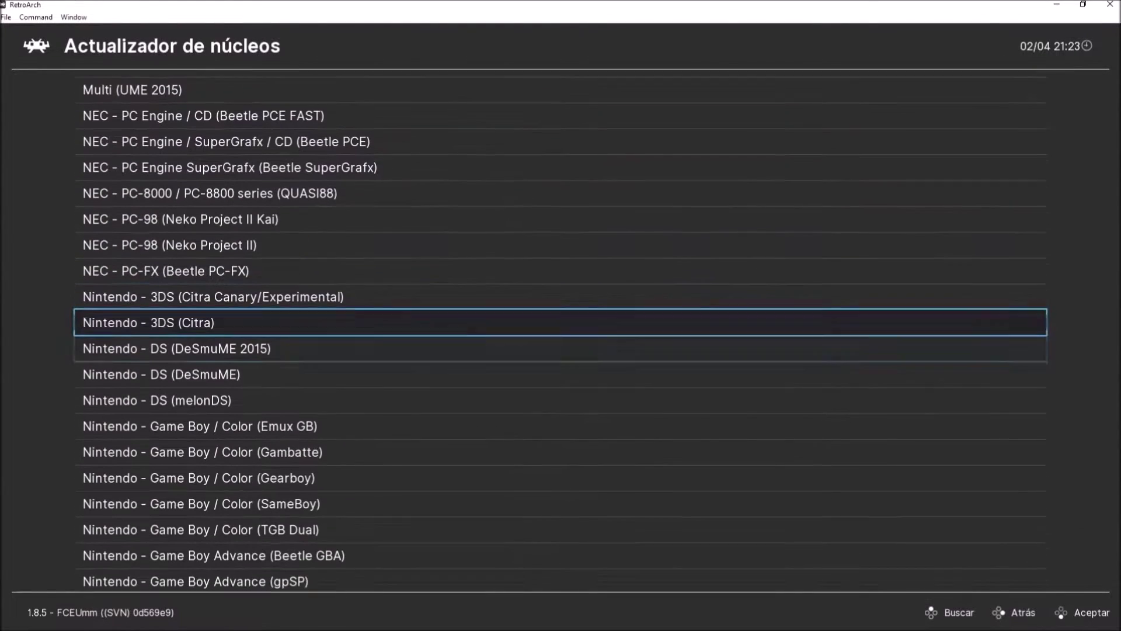
{"action": "key", "text": "Down"}
{"action": "key", "text": "Down"}
{"action": "key", "text": "Down"}
{"action": "key", "text": "Down"}
{"action": "key", "text": "Down"}
{"action": "key", "text": "Up"}
{"action": "key", "text": "Down"}
{"action": "key", "text": "Down"}
{"action": "key", "text": "Down"}
{"action": "key", "text": "Down"}
{"action": "key", "text": "Down"}
{"action": "key", "text": "Down"}
{"action": "key", "text": "Down"}
{"action": "key", "text": "Down"}
{"action": "key", "text": "Down"}
{"action": "key", "text": "Down"}
{"action": "key", "text": "Down"}
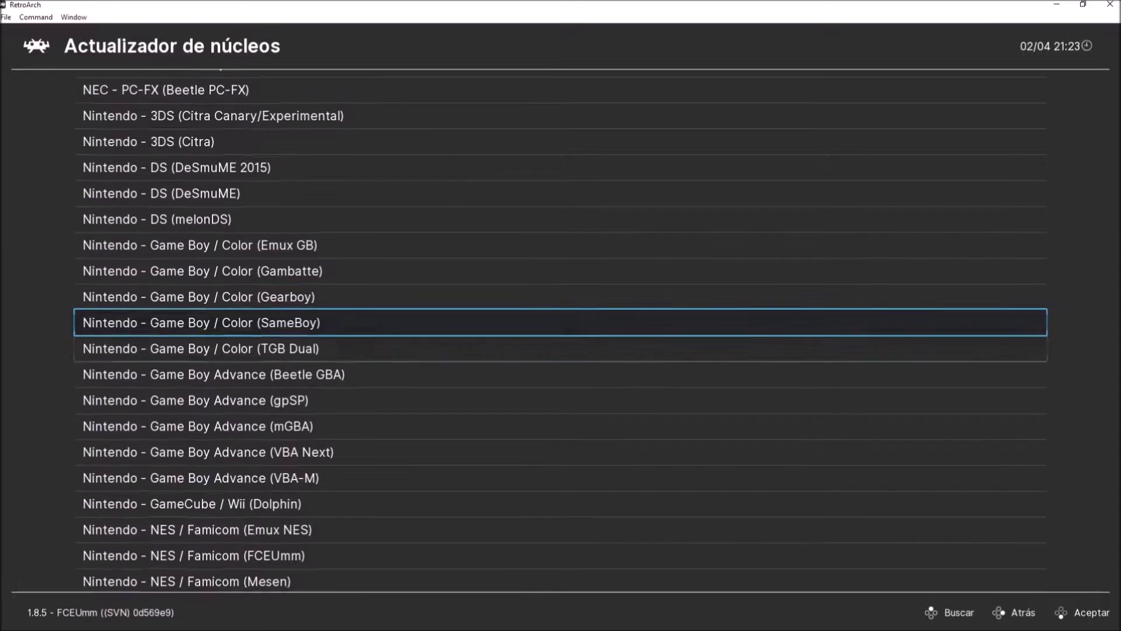
{"action": "key", "text": "Up"}
{"action": "key", "text": "Up"}
{"action": "key", "text": "Down"}
{"action": "key", "text": "Down"}
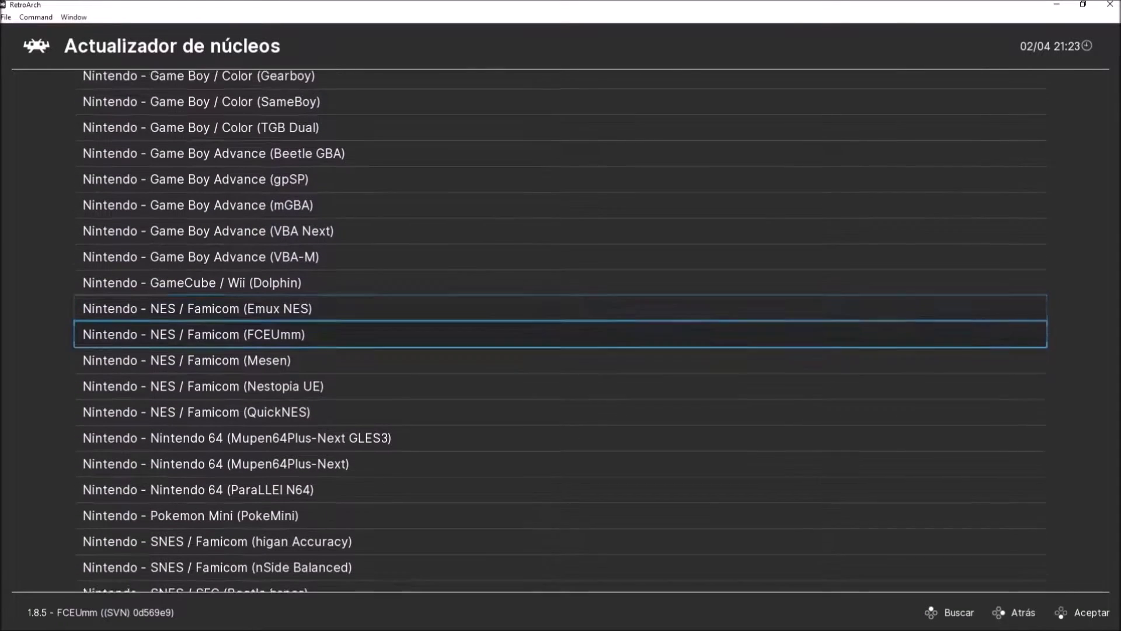
Step: Examine the alternative Nintendo - NES / Famicom cores, from Emux NES to QuickNES
{"action": "key", "text": "Down"}
{"action": "key", "text": "Down"}
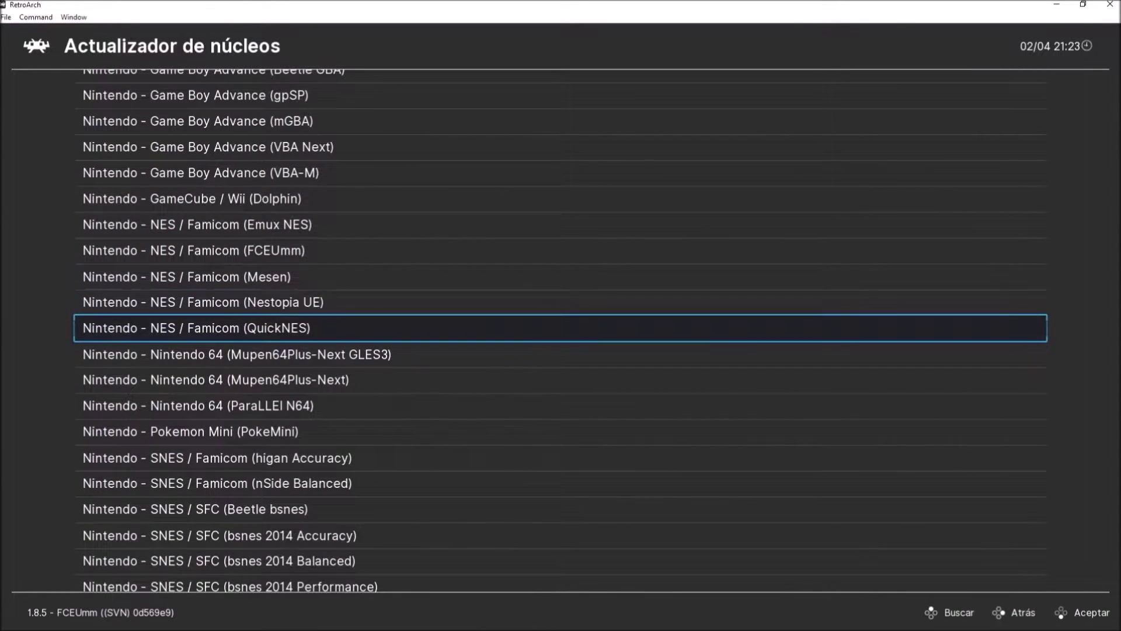
{"action": "key", "text": "Up"}
{"action": "key", "text": "Up"}
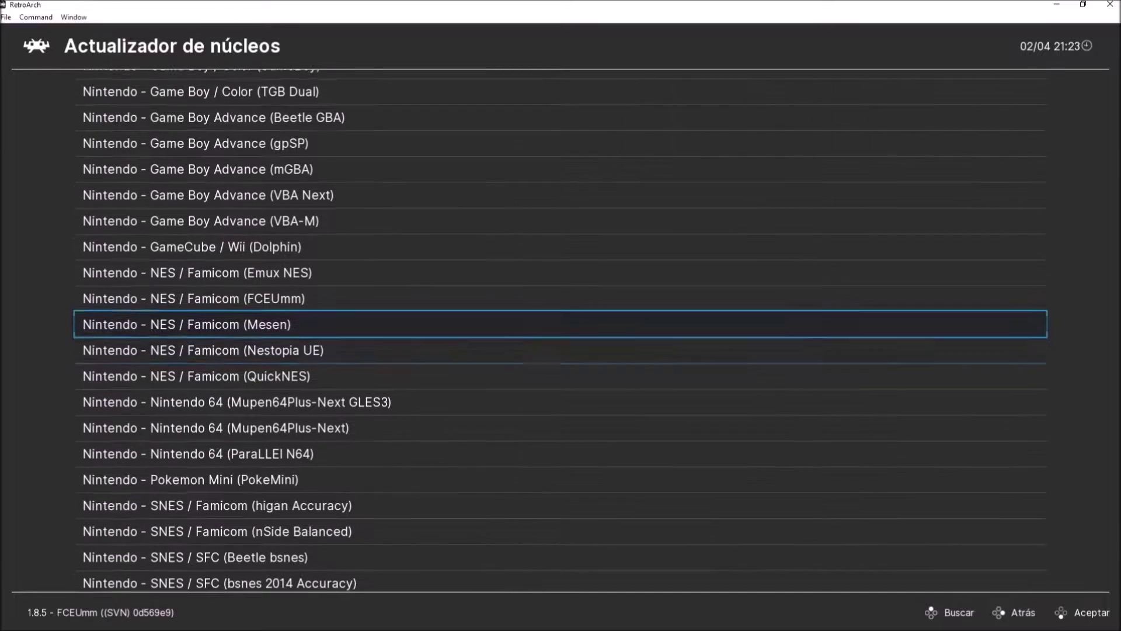
{"action": "key", "text": "Down"}
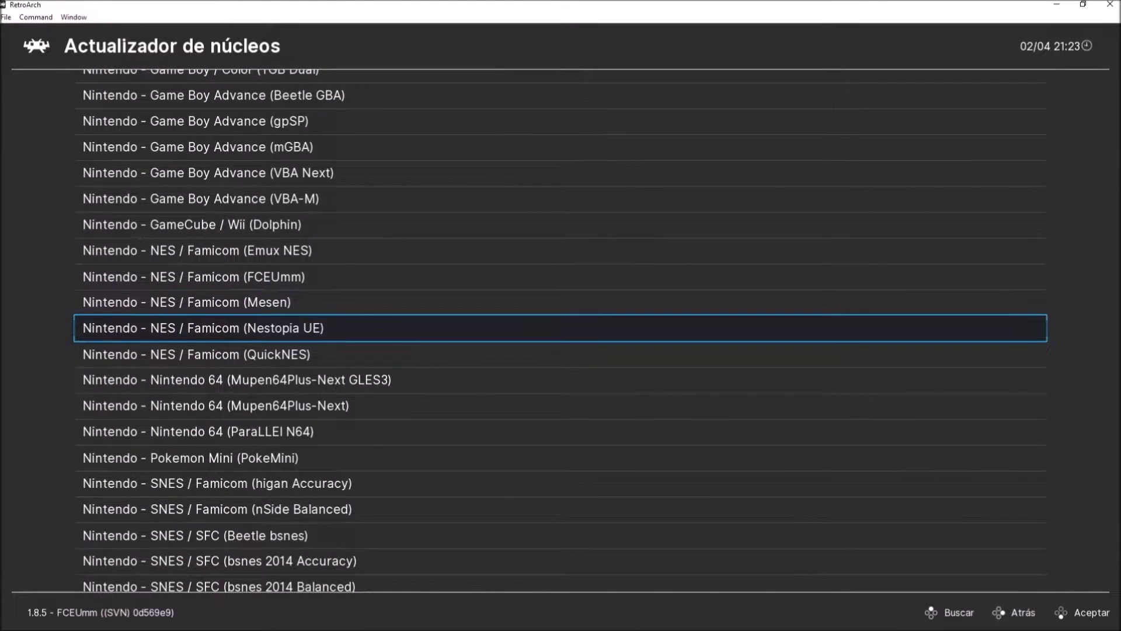
{"action": "key", "text": "Down"}
{"action": "key", "text": "Up"}
{"action": "key", "text": "Up"}
{"action": "key", "text": "Up"}
{"action": "key", "text": "Up"}
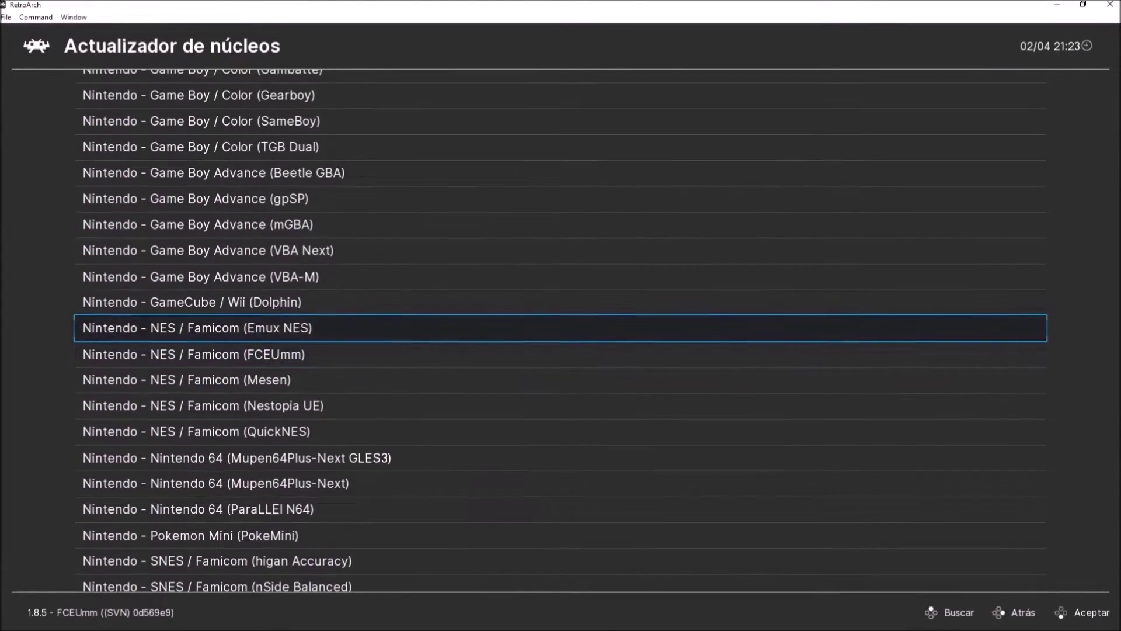
Step: Download the Nintendo - NES / Famicom (FCEUmm) core and return to the main menu
{"action": "key", "text": "Down"}
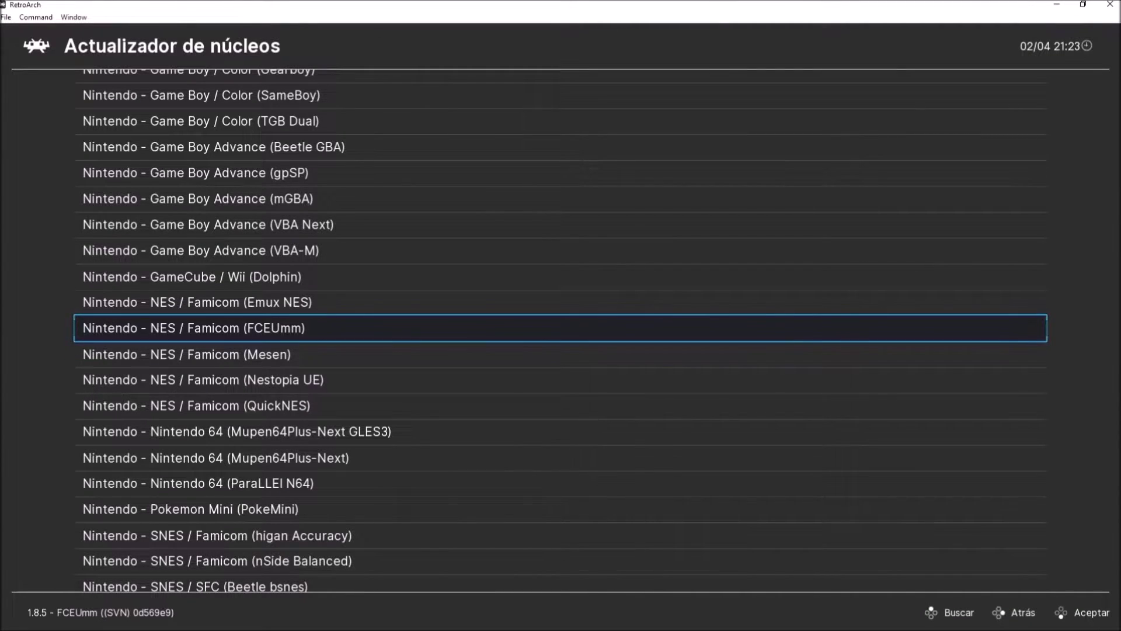
{"action": "key", "text": "Return"}
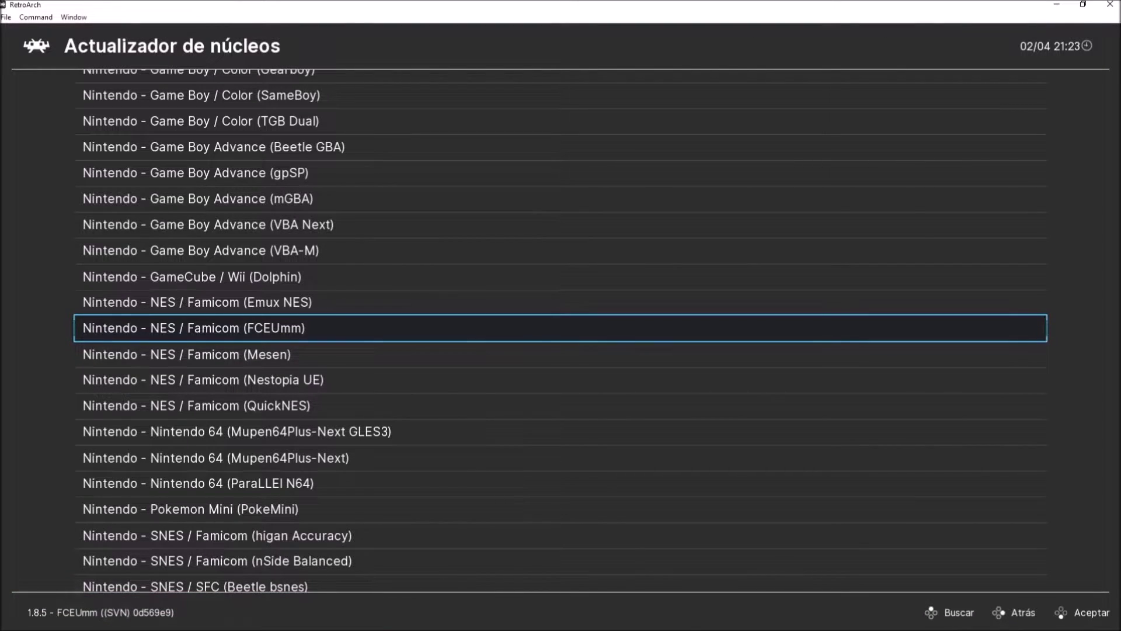
{"action": "key", "text": "Return"}
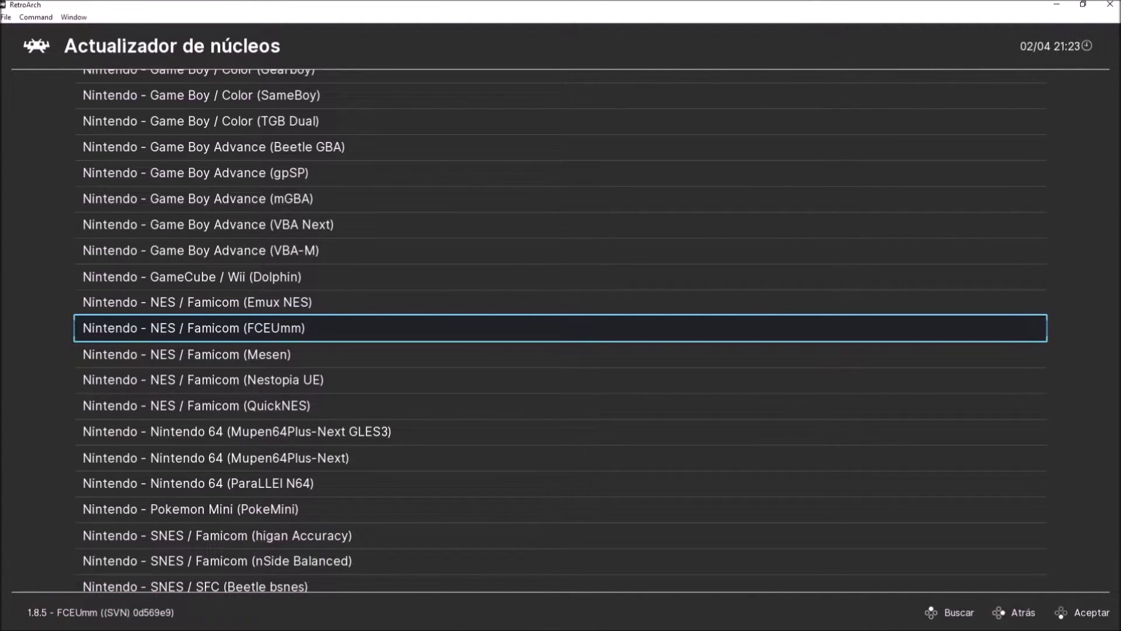
{"action": "key", "text": "Left"}
{"action": "key", "text": "Down"}
{"action": "key", "text": "BackSpace"}
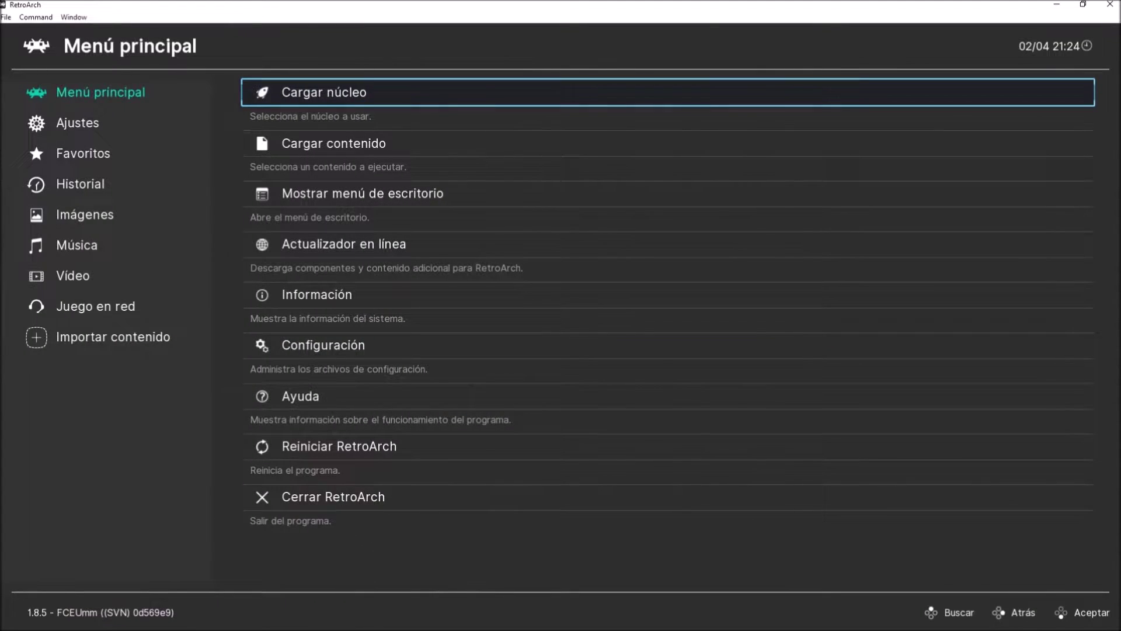
Step: Check the installed cores under Cargar núcleo and return to the main menu
{"action": "key", "text": "Down"}
{"action": "key", "text": "Up"}
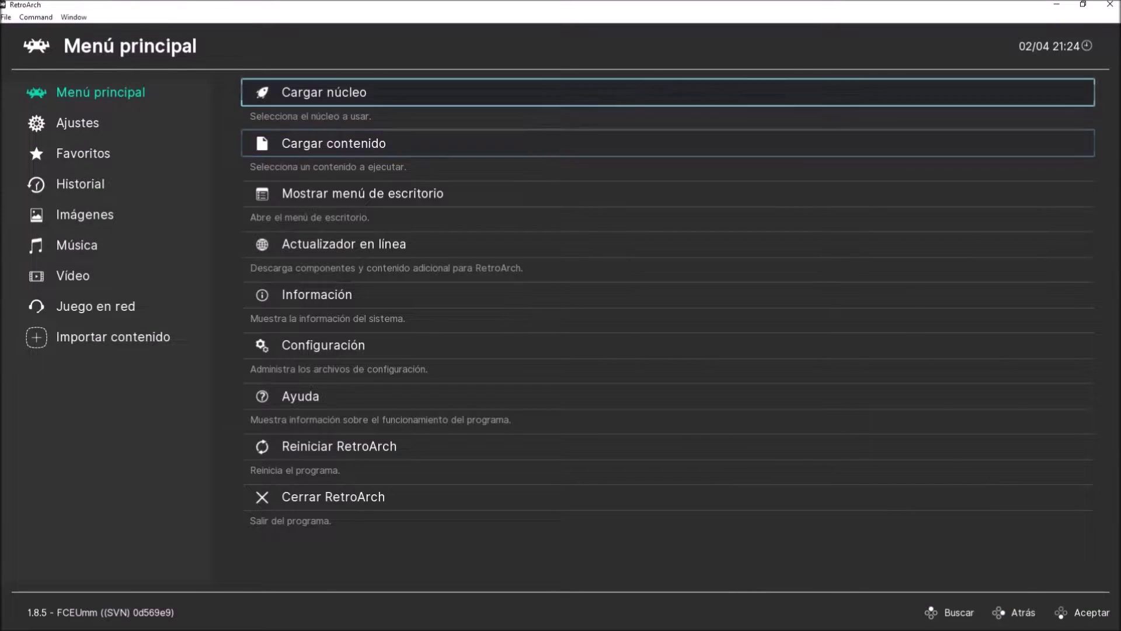
{"action": "key", "text": "Return"}
{"action": "key", "text": "Down"}
{"action": "key", "text": "Up"}
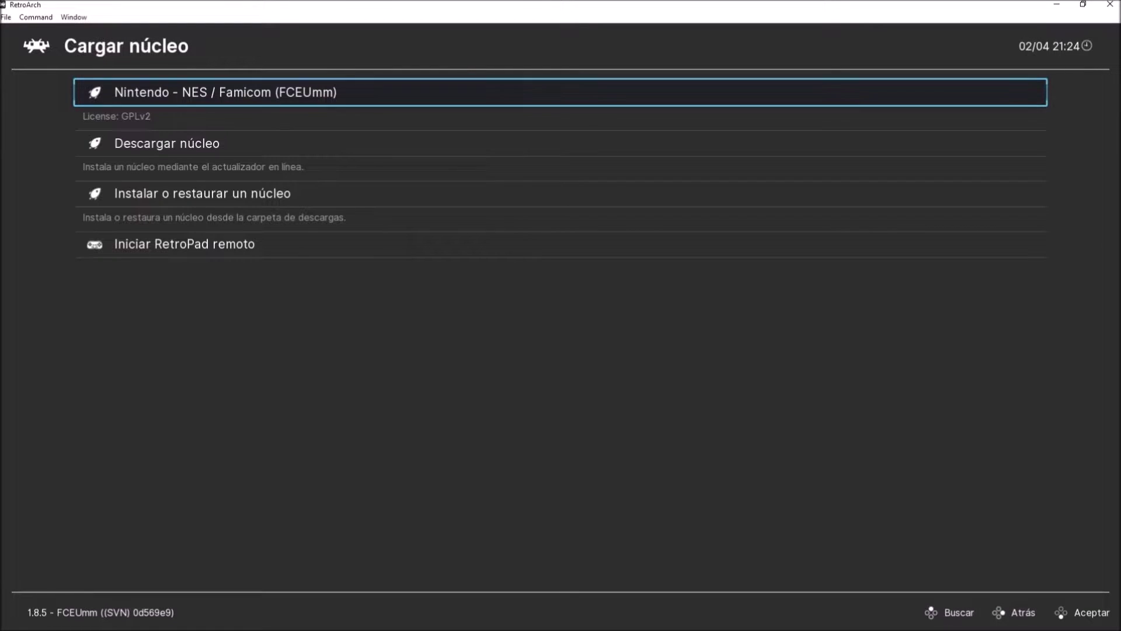
{"action": "key", "text": "BackSpace"}
Step: Open Cargar contenido from the main menu to choose content to run
{"action": "key", "text": "Down"}
{"action": "key", "text": "Up"}
{"action": "key", "text": "Down"}
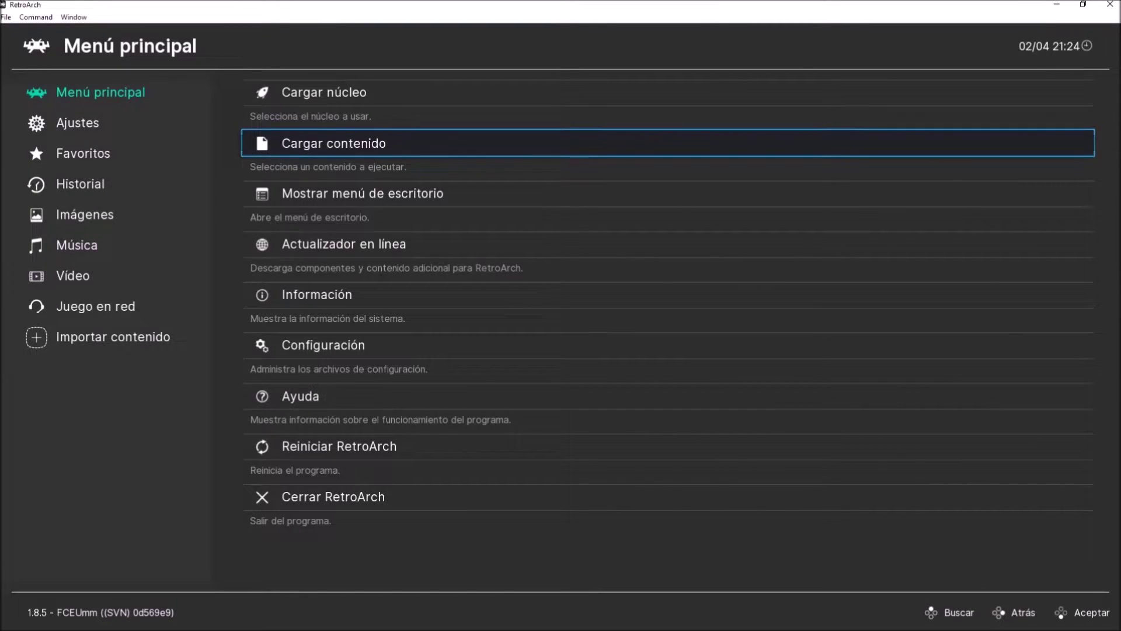
{"action": "key", "text": "Up"}
{"action": "key", "text": "Down"}
{"action": "key", "text": "Return"}
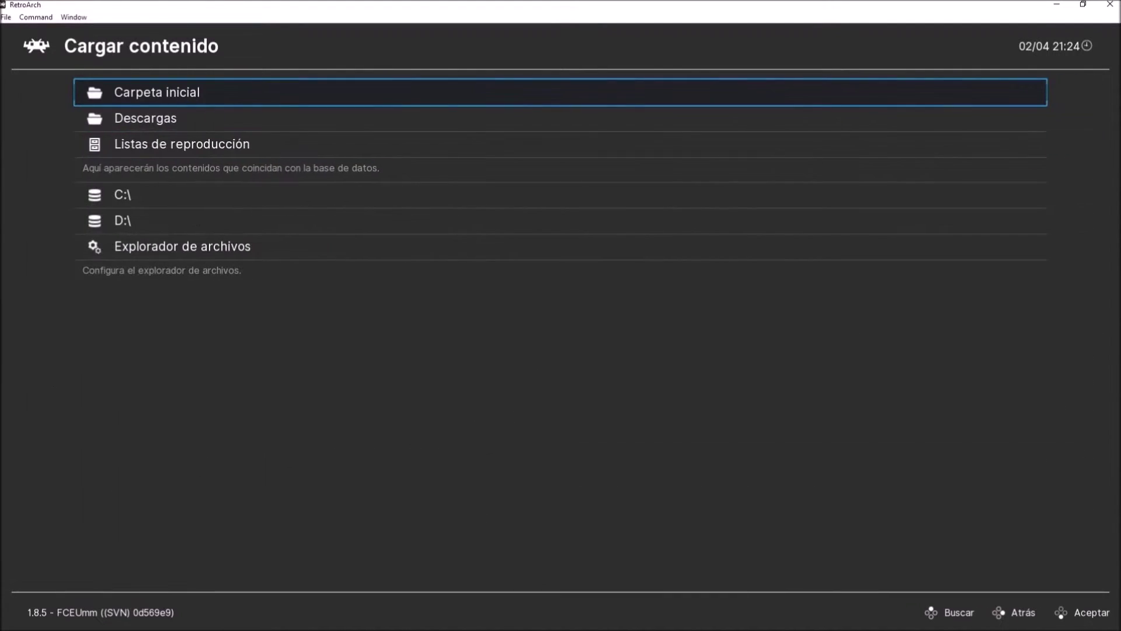
Step: Browse to drive D:\ and open the JUEGOS-ROMS folder
{"action": "key", "text": "Down"}
{"action": "key", "text": "Down"}
{"action": "key", "text": "Down"}
{"action": "key", "text": "Down"}
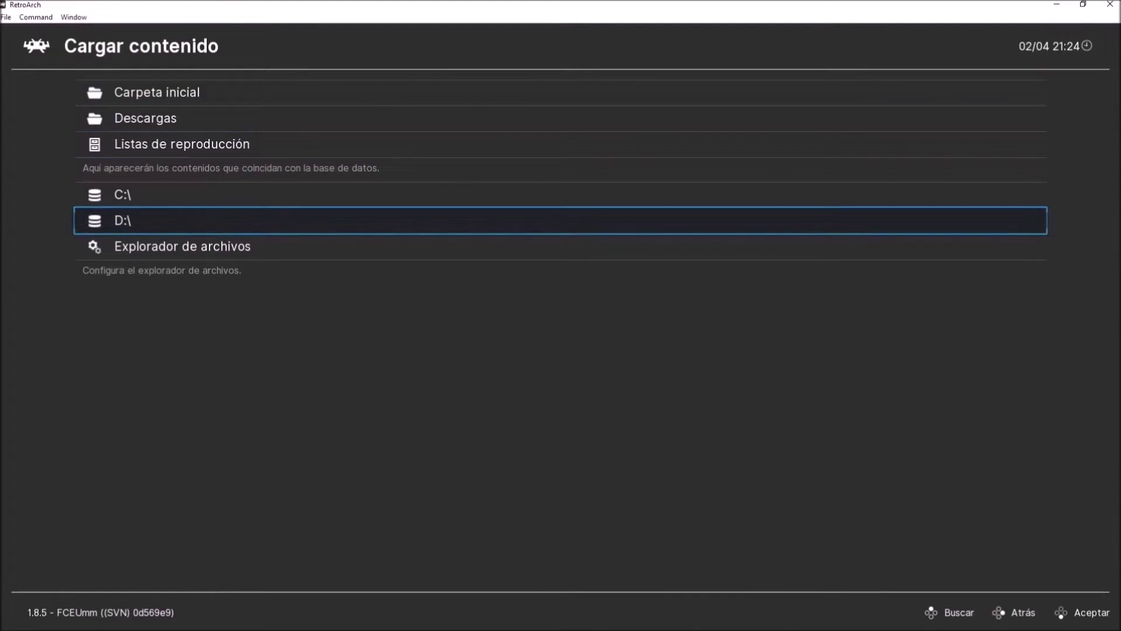
{"action": "key", "text": "Return"}
{"action": "key", "text": "Down"}
{"action": "key", "text": "Down"}
{"action": "key", "text": "Down"}
{"action": "key", "text": "Down"}
{"action": "key", "text": "Down"}
{"action": "key", "text": "Down"}
{"action": "key", "text": "Down"}
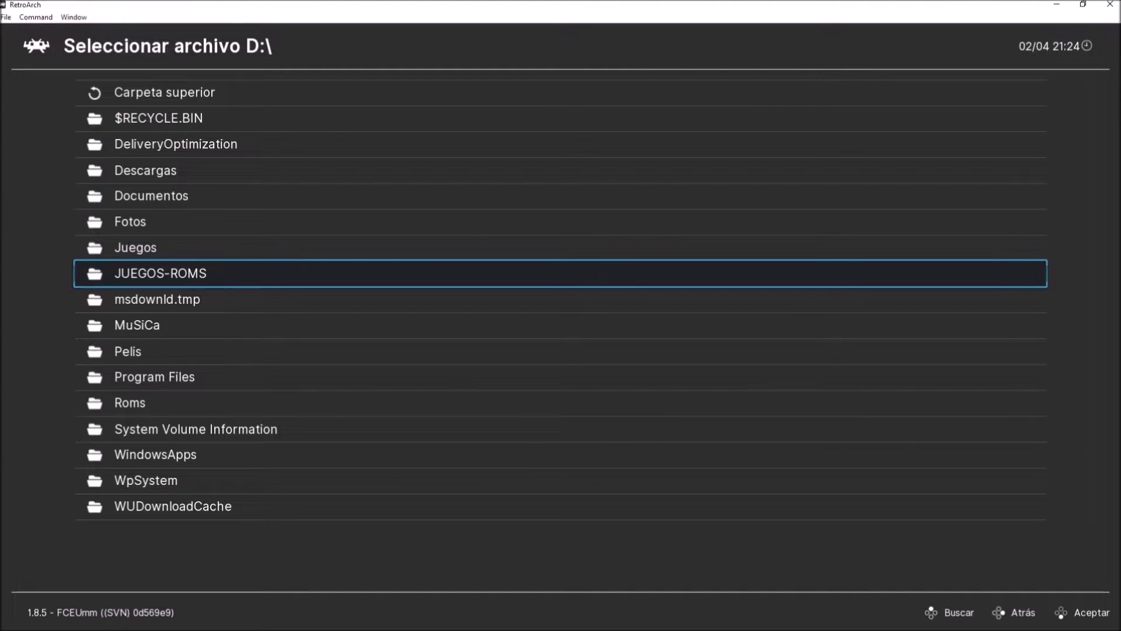
{"action": "key", "text": "Return"}
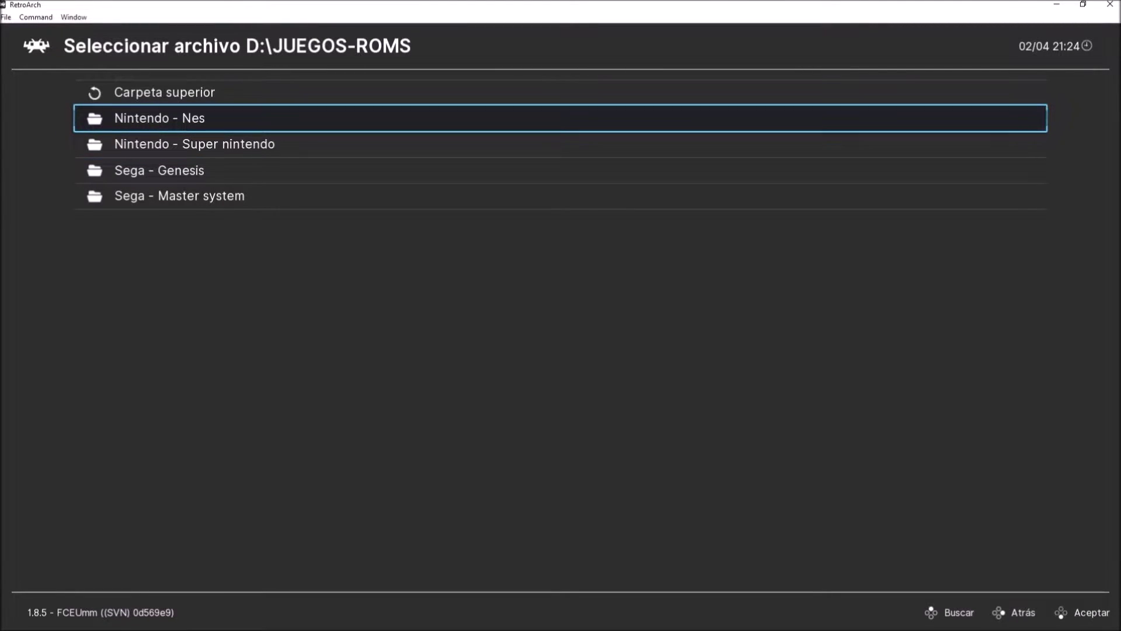
Step: Open the Nintendo - Nes folder and look through its list of game ROMs
{"action": "key", "text": "Down"}
{"action": "key", "text": "Return"}
{"action": "key", "text": "Down"}
{"action": "key", "text": "Down"}
{"action": "key", "text": "Down"}
{"action": "key", "text": "Down"}
{"action": "key", "text": "Down"}
{"action": "key", "text": "Down"}
{"action": "key", "text": "Up"}
{"action": "key", "text": "Up"}
{"action": "key", "text": "Up"}
{"action": "key", "text": "Up"}
{"action": "key", "text": "Up"}
{"action": "key", "text": "Up"}
{"action": "key", "text": "Up"}
{"action": "key", "text": "Up"}
Step: Load the Chip 'n Dale Rescue Rangers I.zip archive with Cargar archivo and maximize the game window
{"action": "key", "text": "Down"}
{"action": "key", "text": "Down"}
{"action": "key", "text": "Down"}
{"action": "key", "text": "Down"}
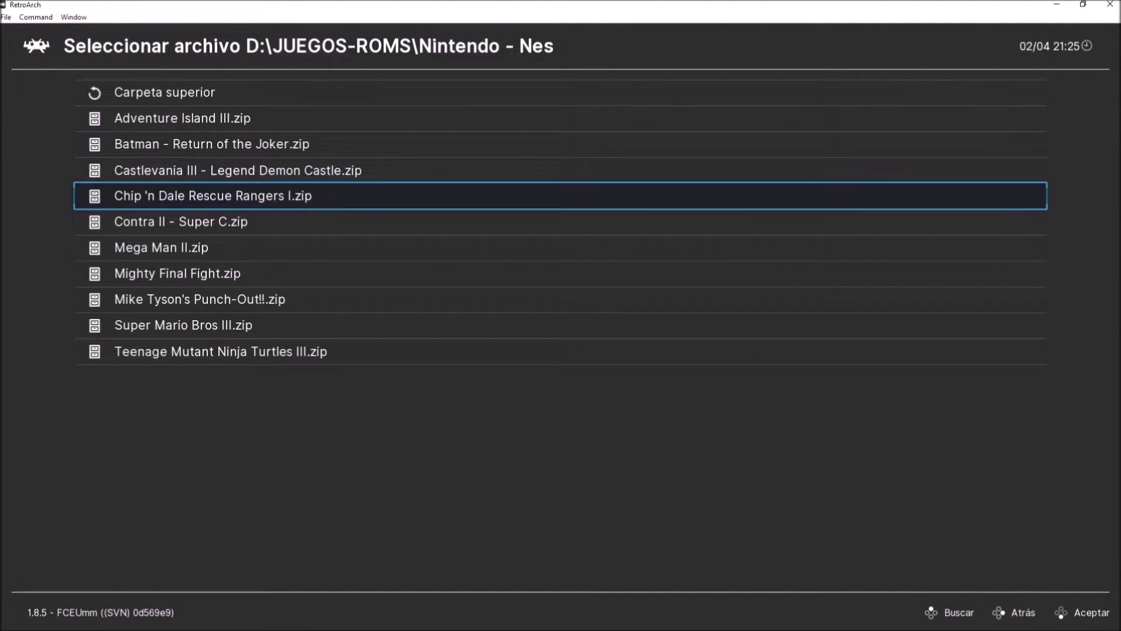
{"action": "key", "text": "Return"}
{"action": "key", "text": "Down"}
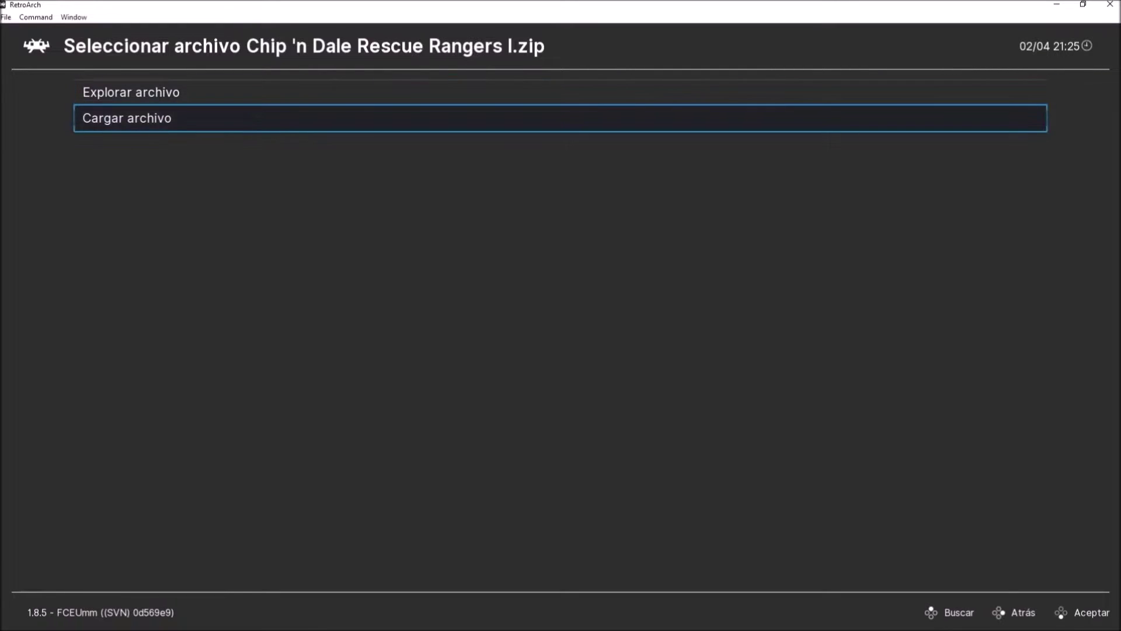
{"action": "key", "text": "Return"}
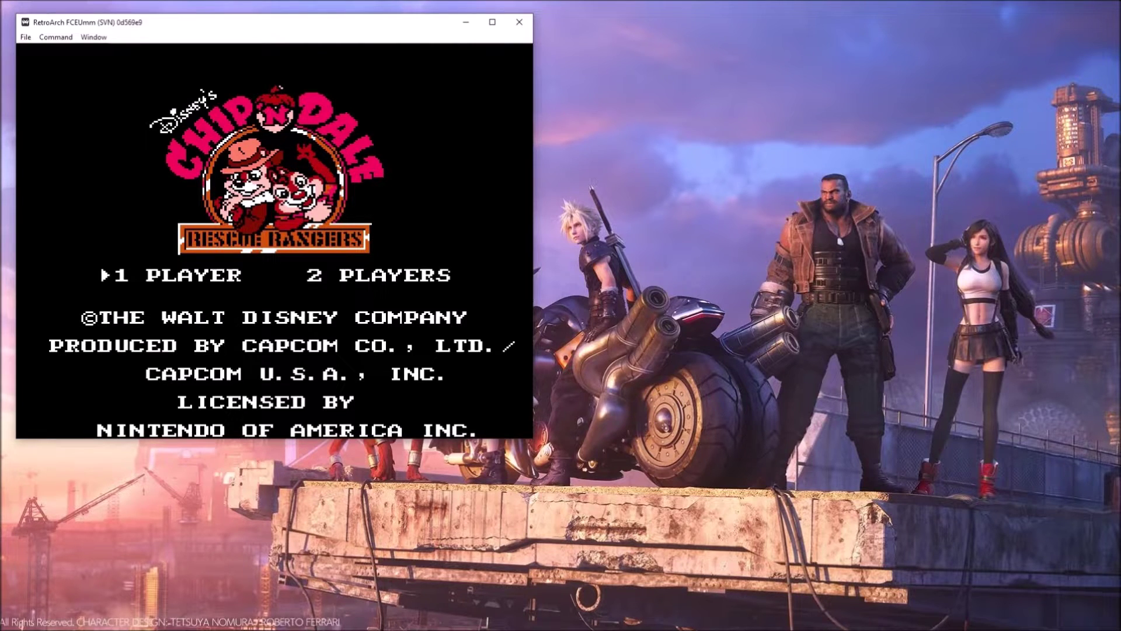
{"action": "left_click", "coordinate": [492, 22]}
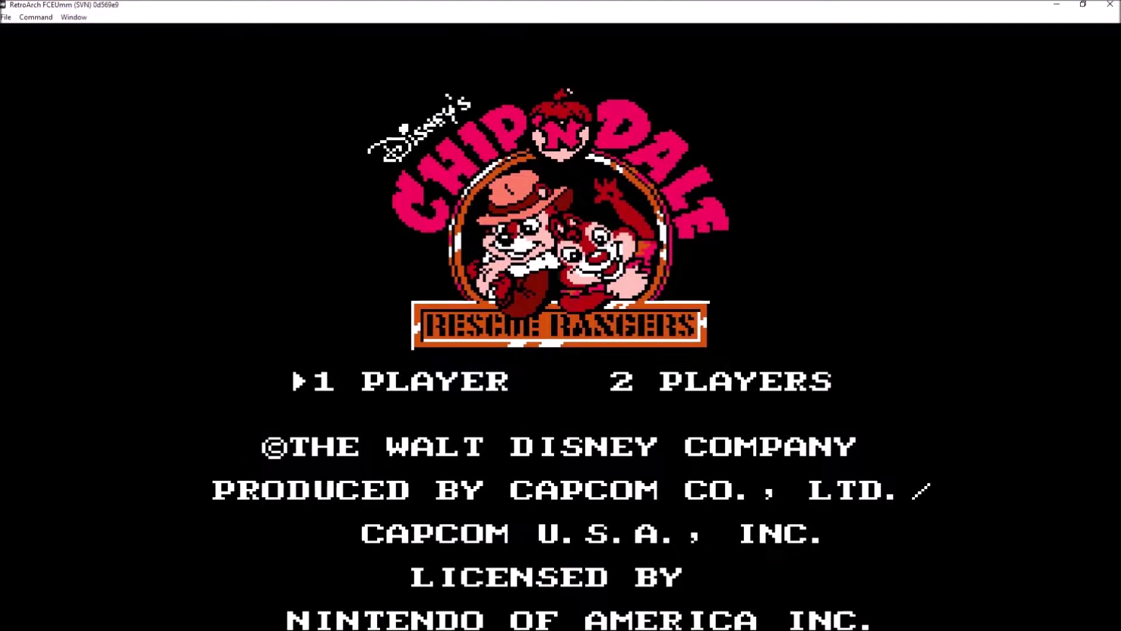
Step: Switch between the player modes on the game's title screen and choose 1 PLAYER
{"action": "key", "text": "Right"}
{"action": "key", "text": "Left"}
{"action": "key", "text": "Right"}
{"action": "key", "text": "Left"}
{"action": "key", "text": "Return"}
Step: Switch repeatedly between CHIP and DALE in the character selection, leaving the cursor on DALE
{"action": "key", "text": "Right"}
{"action": "key", "text": "Left"}
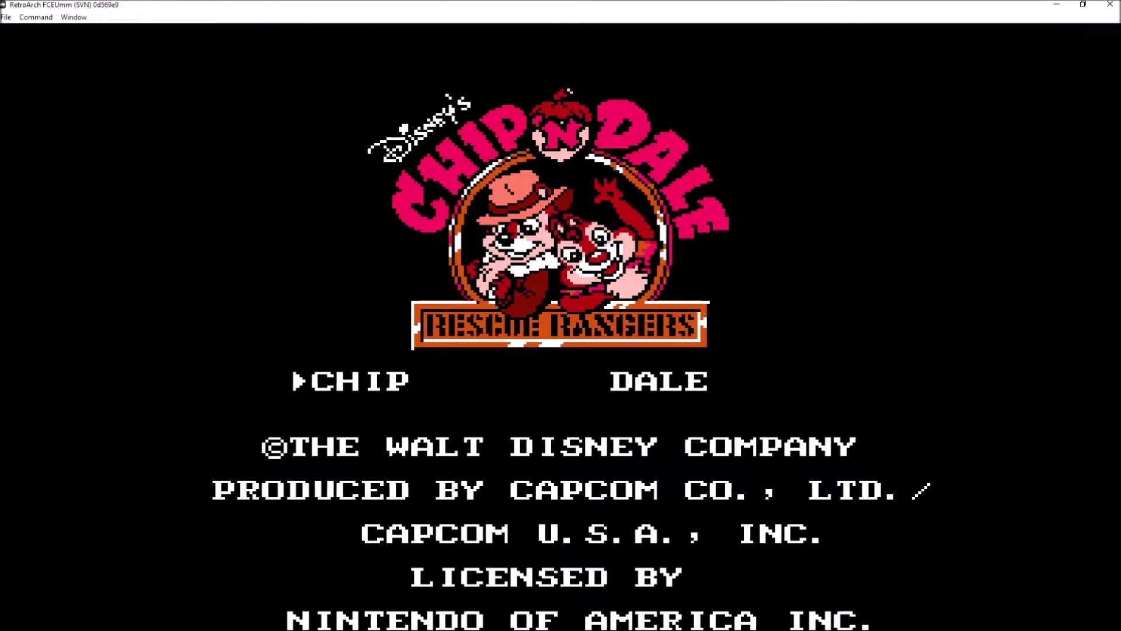
{"action": "key", "text": "Right"}
{"action": "key", "text": "Left"}
{"action": "key", "text": "Right"}
{"action": "key", "text": "Left"}
{"action": "key", "text": "Right"}
{"action": "key", "text": "Left"}
{"action": "key", "text": "Right"}
{"action": "key", "text": "Left"}
{"action": "key", "text": "Right"}
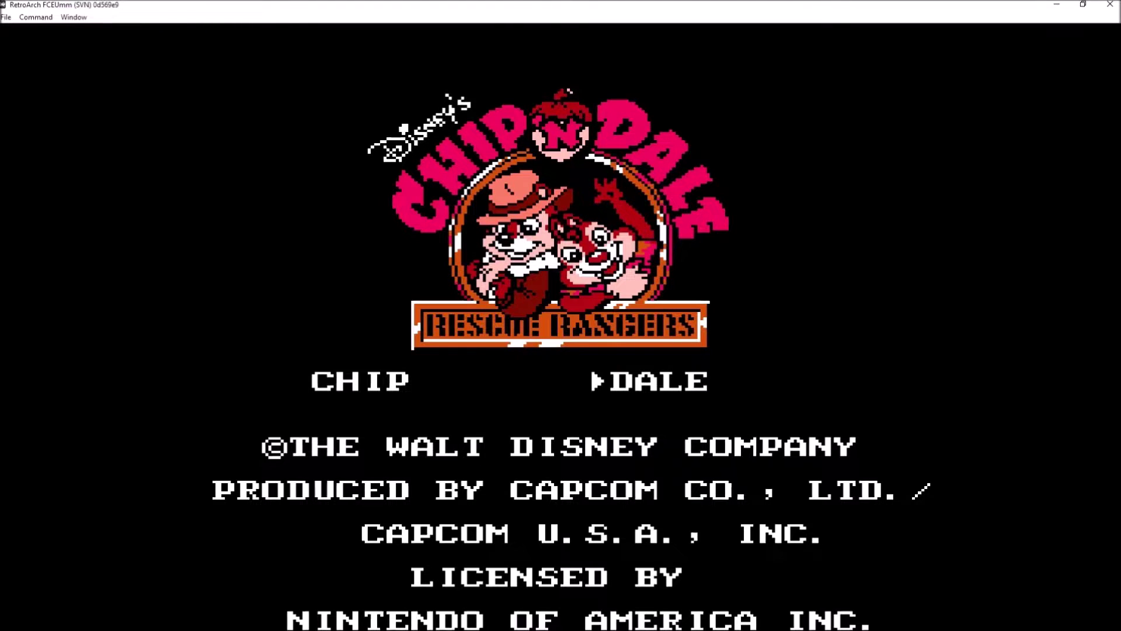